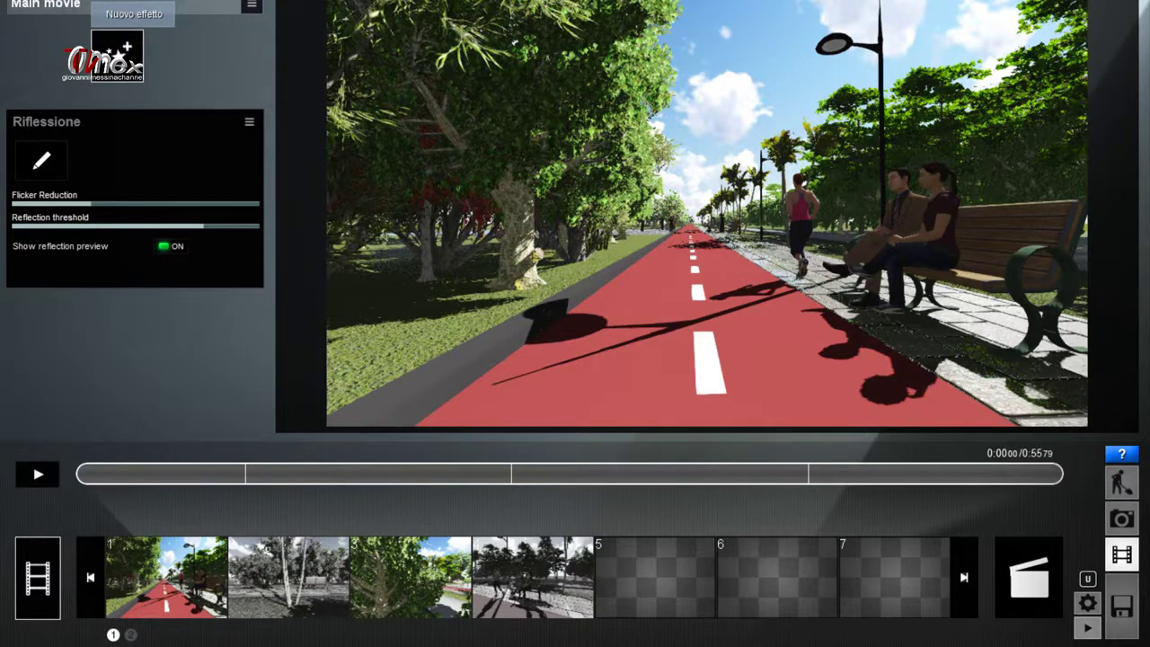
# Step: Switch from Movie mode back to Build mode on the cycle-path scene
pyautogui.click(1118, 482)
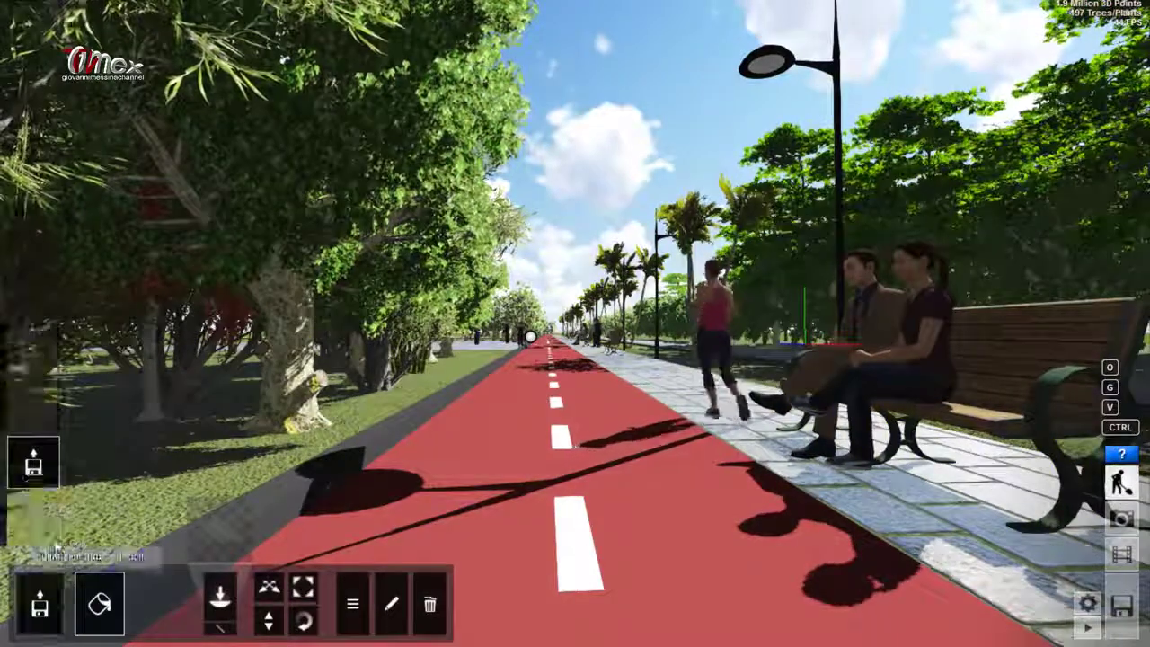
# Step: Nudge the jogger slightly beside the bench using Move object in the People category
pyautogui.click(33, 516)
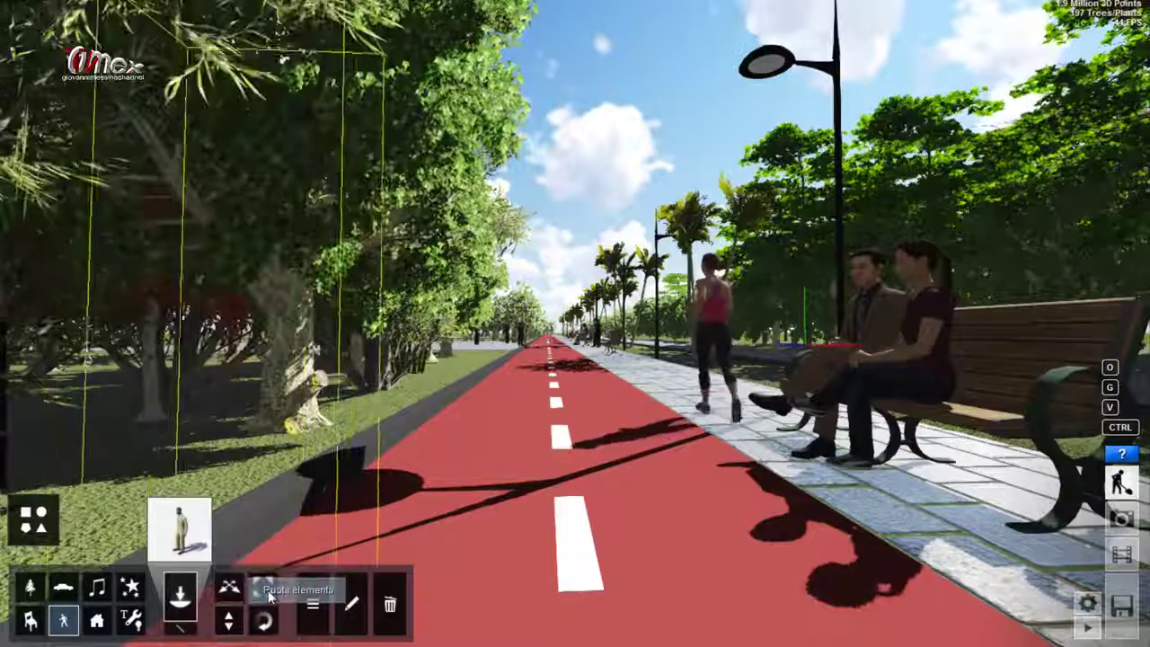
pyautogui.click(231, 626)
pyautogui.moveTo(709, 415); pyautogui.dragTo(747, 446)
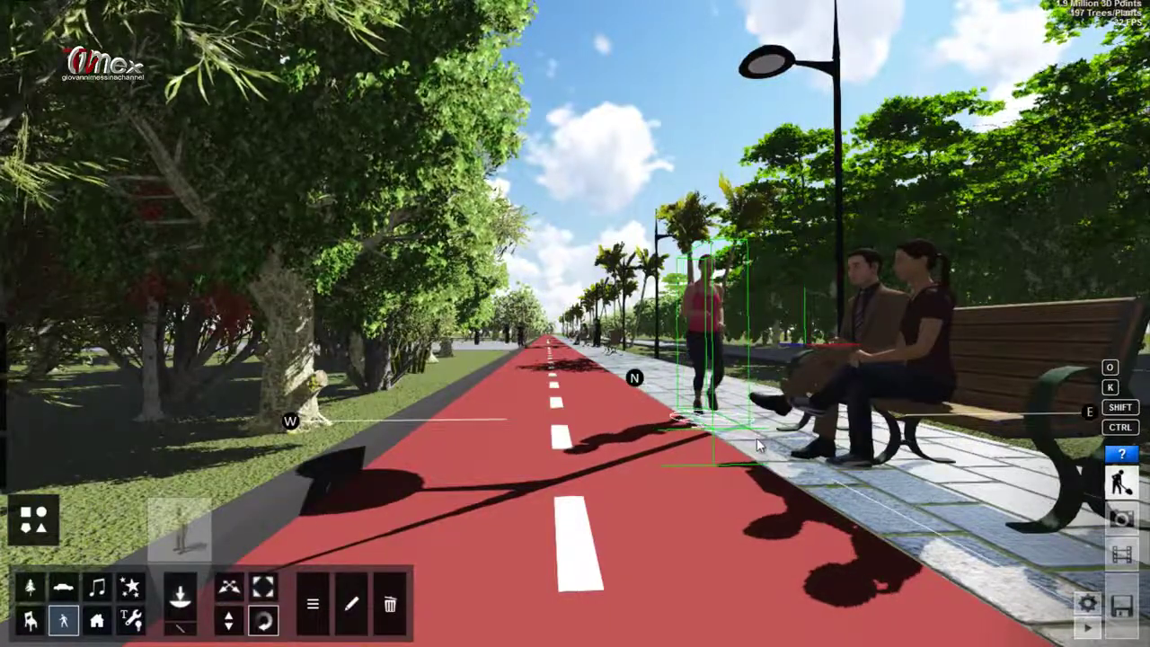
pyautogui.moveTo(747, 441); pyautogui.dragTo(737, 449)
# Step: Hide the road/pavement and trees layers, leaving people, benches and lamps on grass
pyautogui.moveTo(736, 449)
pyautogui.mouseDown(button='right')
pyautogui.moveTo(440, 252)
pyautogui.moveTo(579, 319)
pyautogui.mouseUp(button='right')
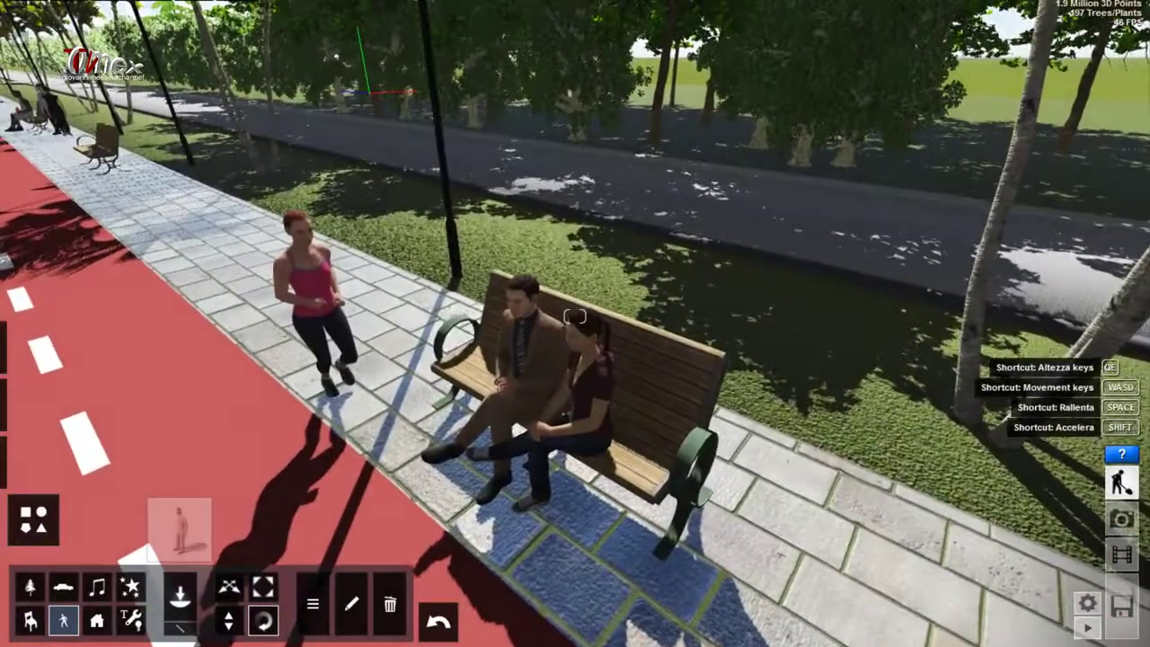
pyautogui.click(37, 5)
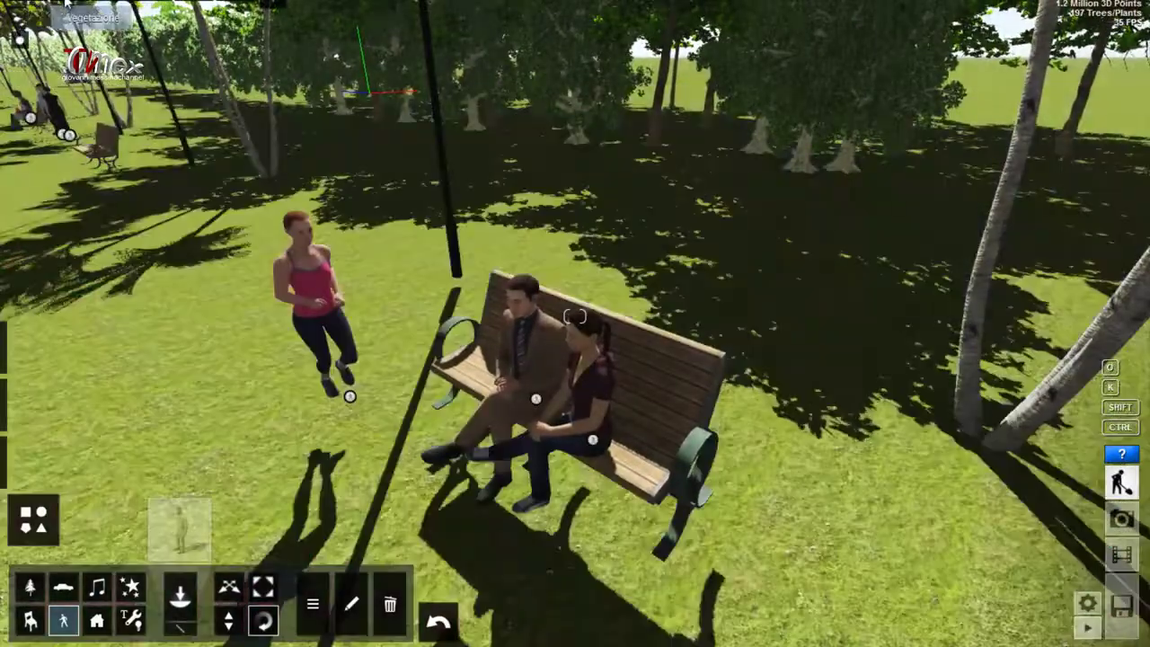
pyautogui.click(77, 6)
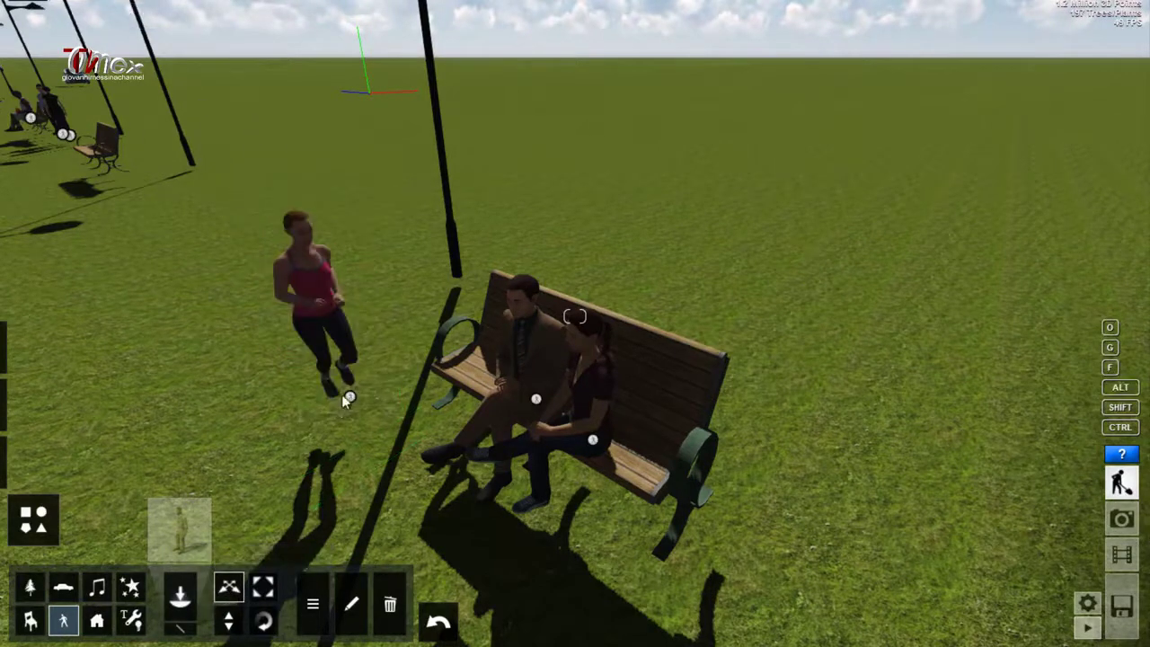
# Step: Rotate the jogger and move her about 24.75 units to the distant bench group
pyautogui.moveTo(348, 396); pyautogui.dragTo(330, 415)
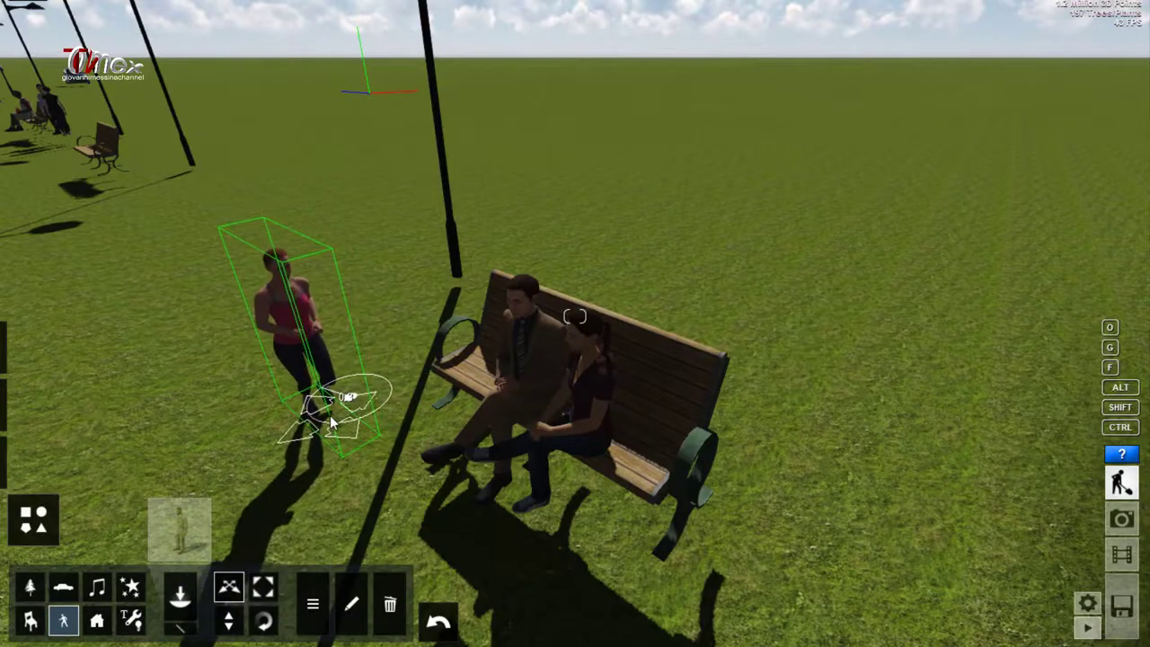
pyautogui.moveTo(324, 328); pyautogui.dragTo(123, 307, button='right')
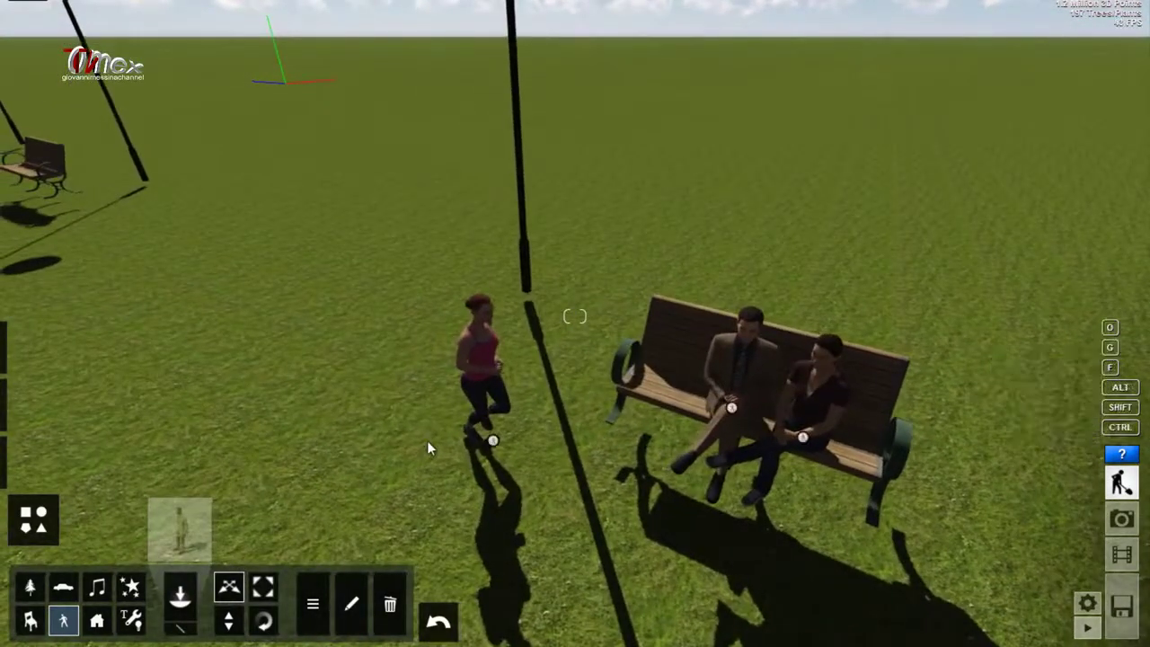
pyautogui.click(493, 441)
pyautogui.scroll(-5, 623, 471)
pyautogui.moveTo(532, 385); pyautogui.dragTo(20, 193)
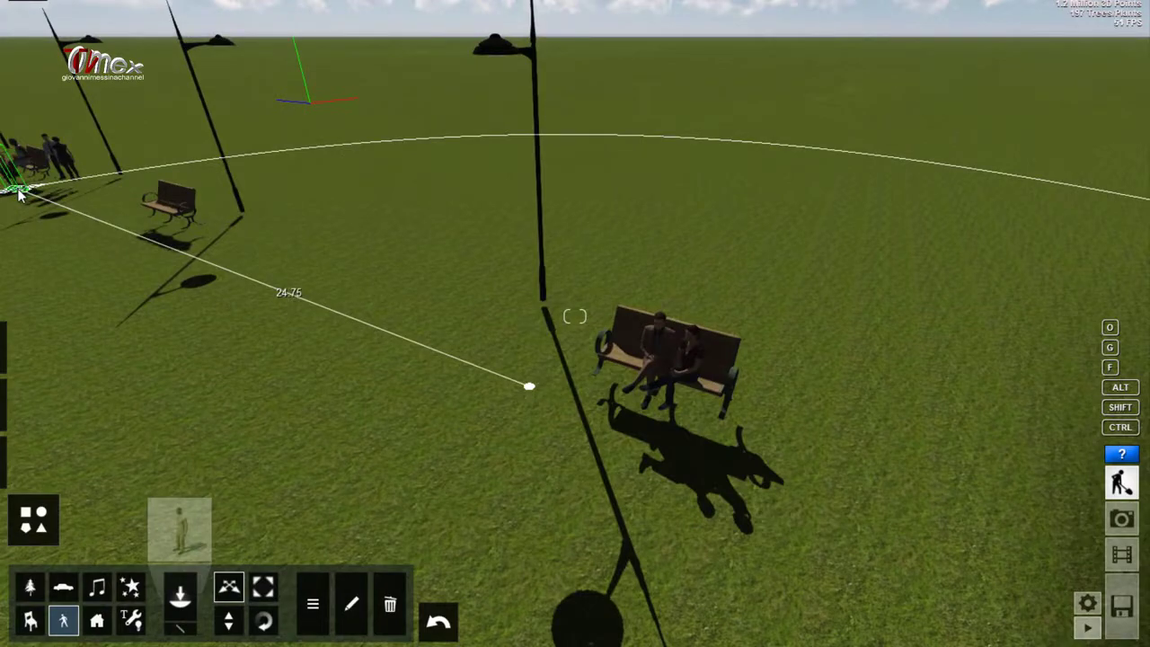
# Step: Fly along the lamp row to inspect the bench, seated people and lamp posts
pyautogui.moveTo(340, 276); pyautogui.dragTo(380, 190, button='right')
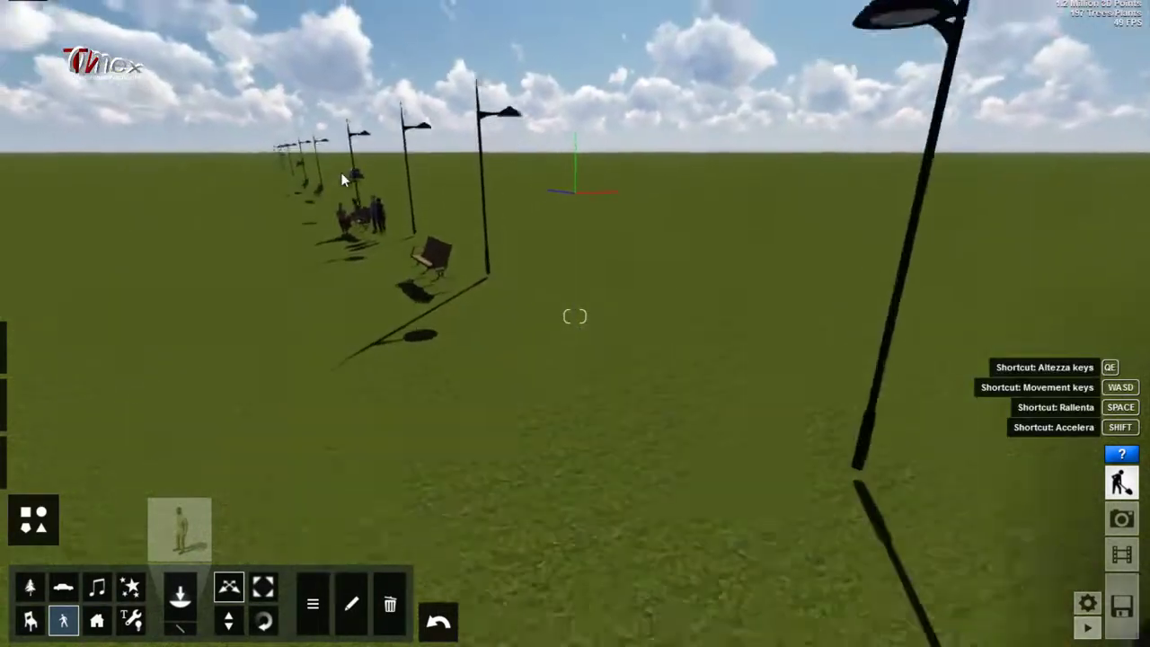
pyautogui.press('w')
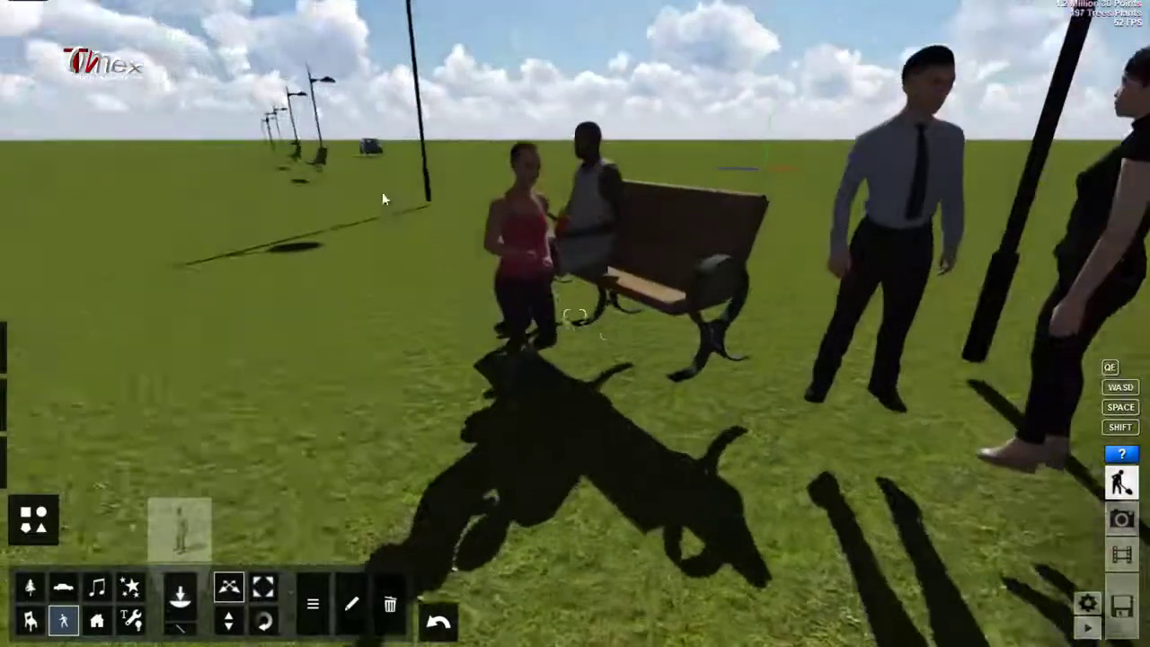
pyautogui.moveTo(382, 191); pyautogui.dragTo(375, 191, button='right')
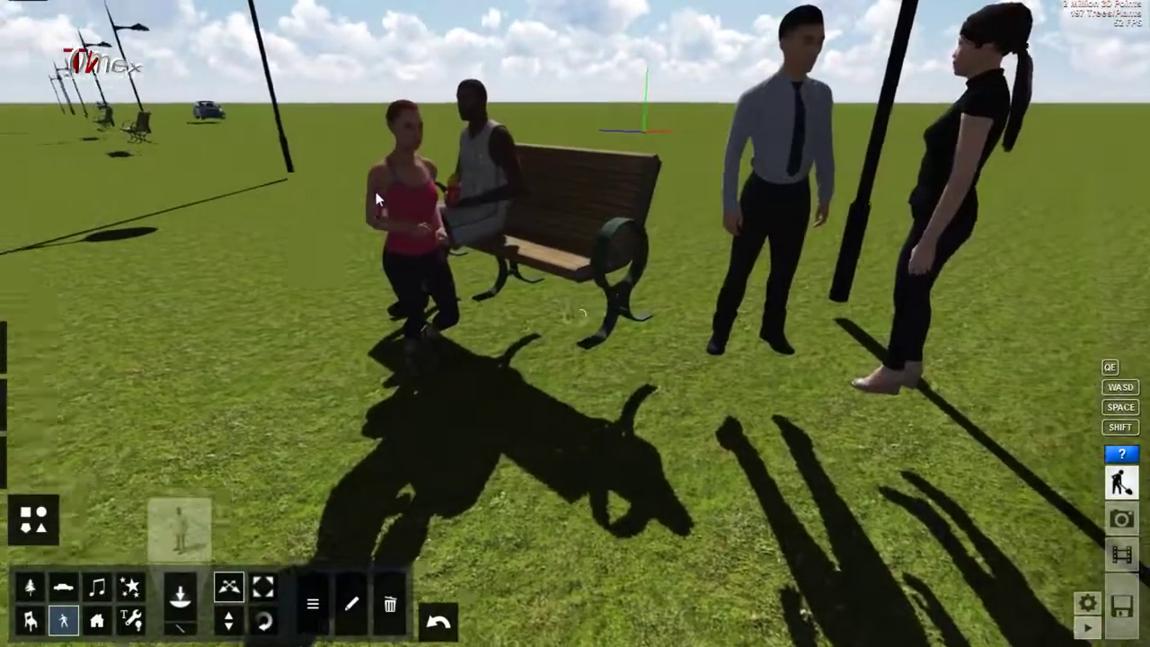
pyautogui.hotkey('shift', 's')
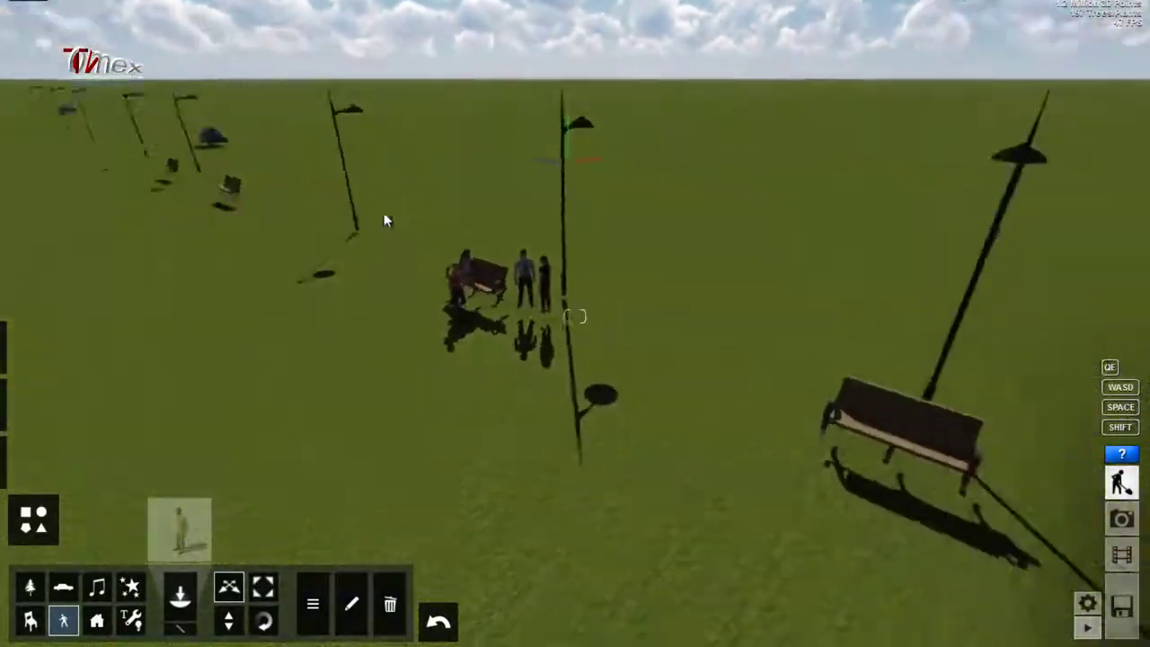
pyautogui.press('w')
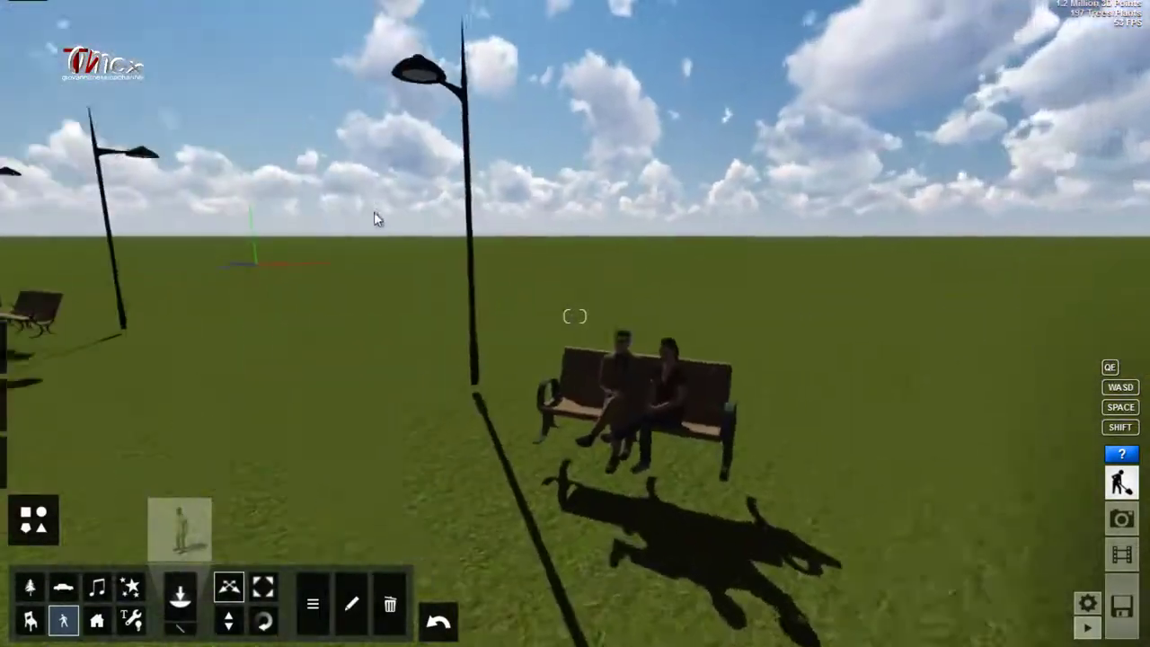
pyautogui.moveTo(375, 221); pyautogui.dragTo(192, 466, button='right')
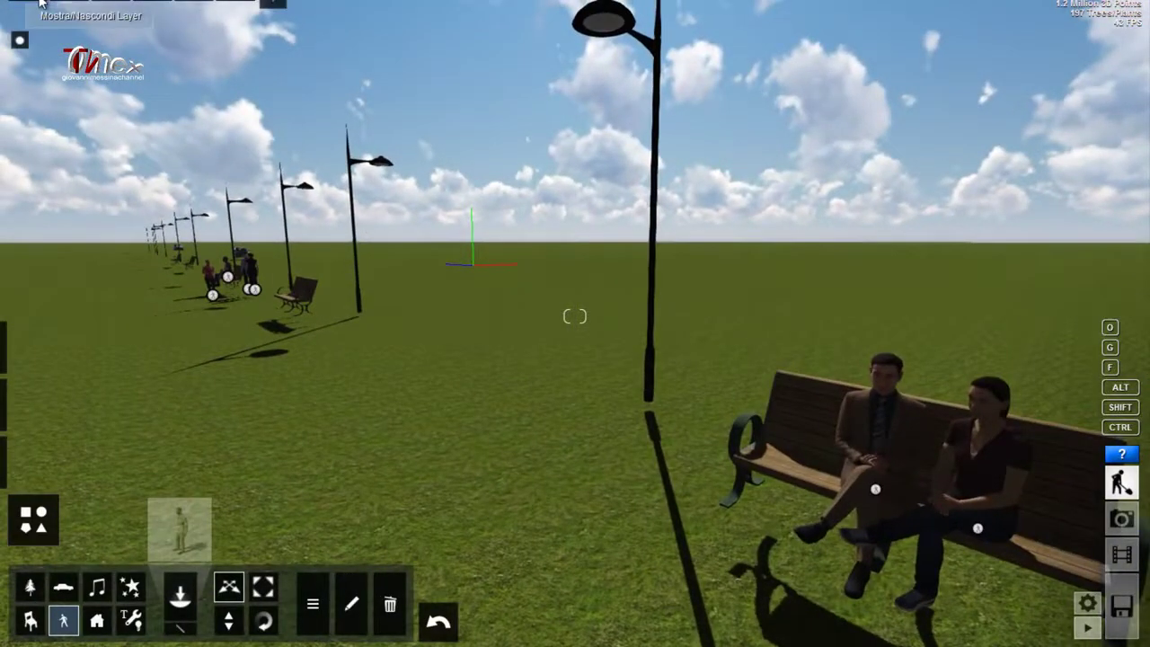
# Step: Show the road/pavement and trees layers again and look down the red bike lane
pyautogui.click(38, 2)
pyautogui.click(123, 6)
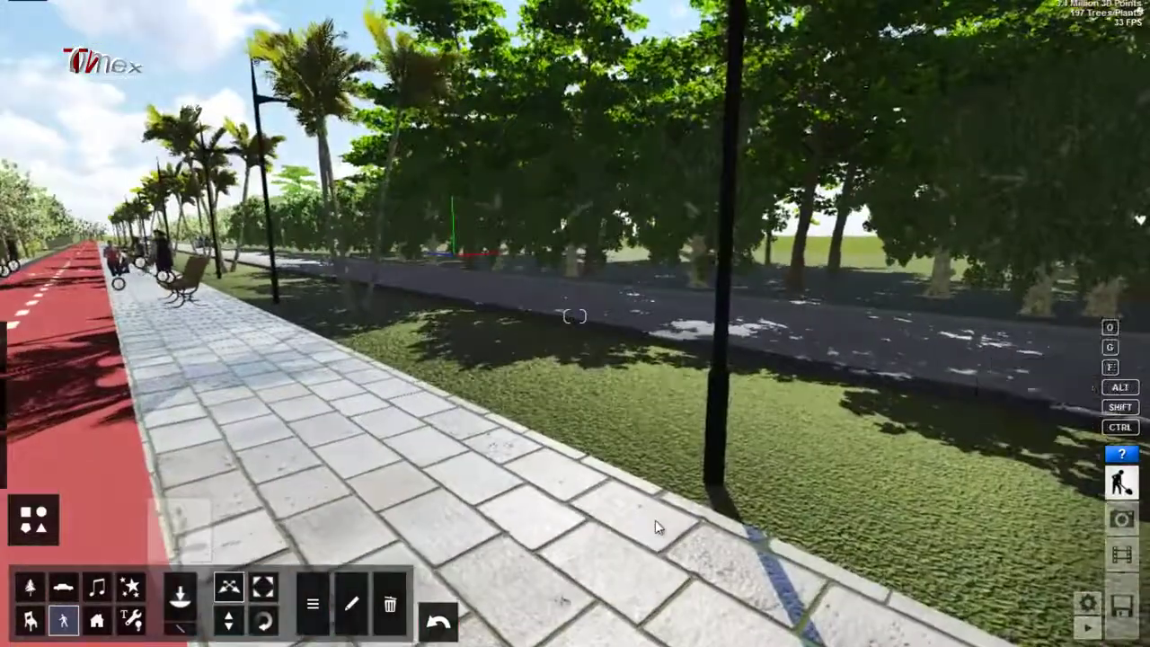
pyautogui.moveTo(656, 527); pyautogui.dragTo(386, 456, button='right')
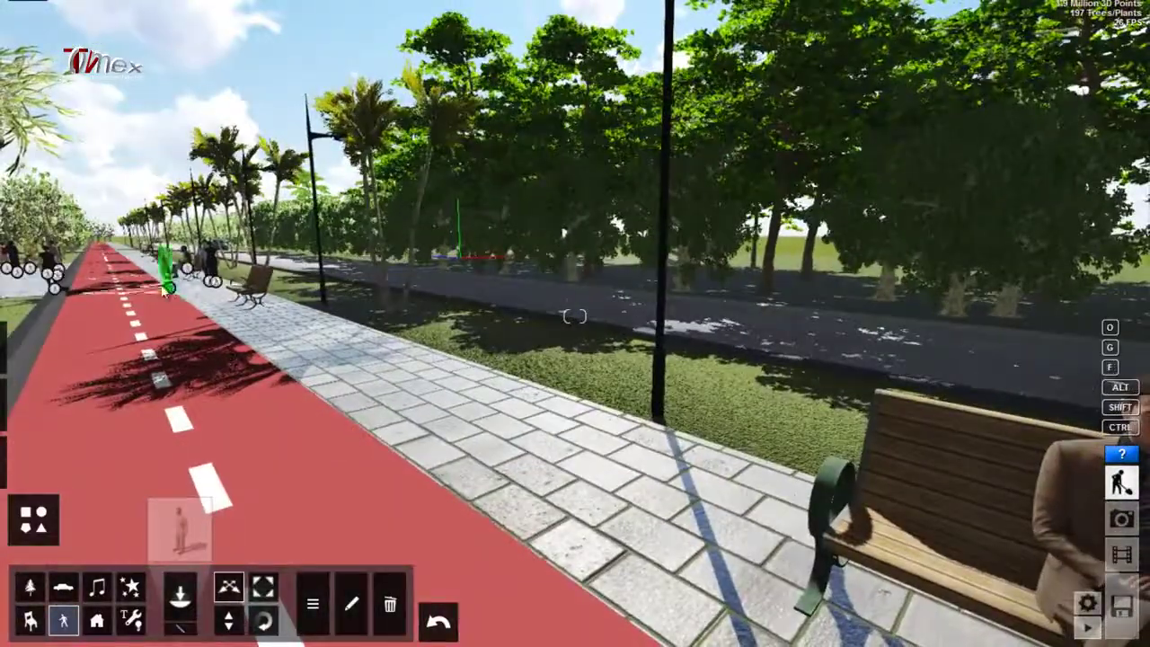
pyautogui.moveTo(167, 289)
pyautogui.mouseDown(button='right')
pyautogui.moveTo(346, 488)
pyautogui.moveTo(543, 363)
pyautogui.mouseUp(button='right')
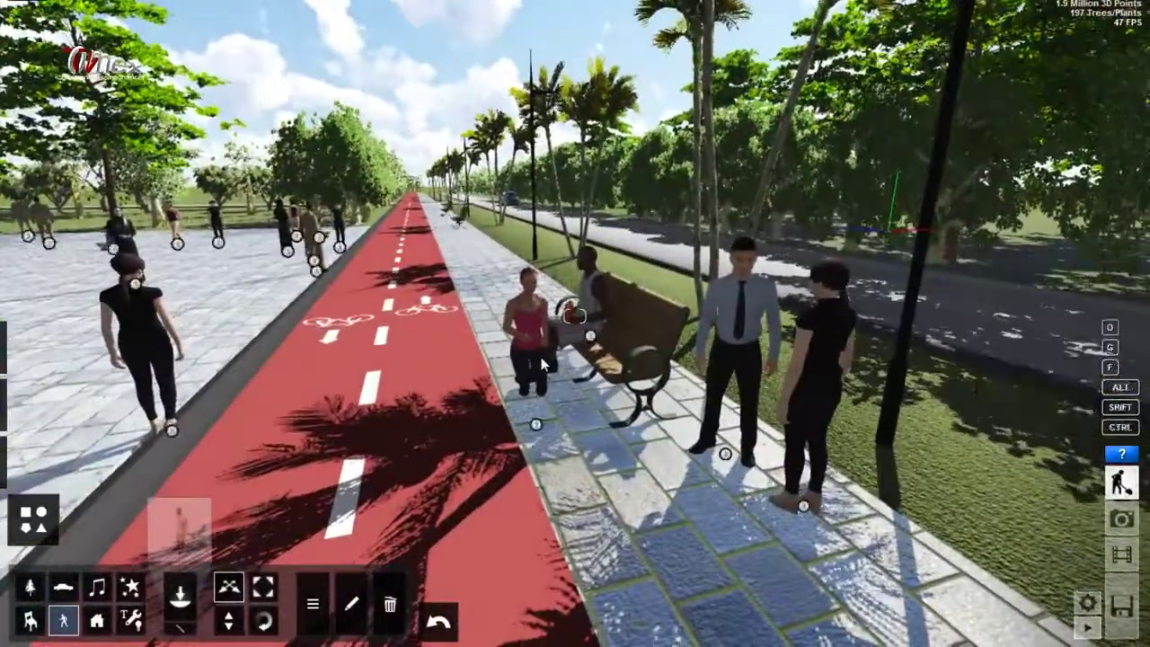
pyautogui.scroll(-3, 542, 363)
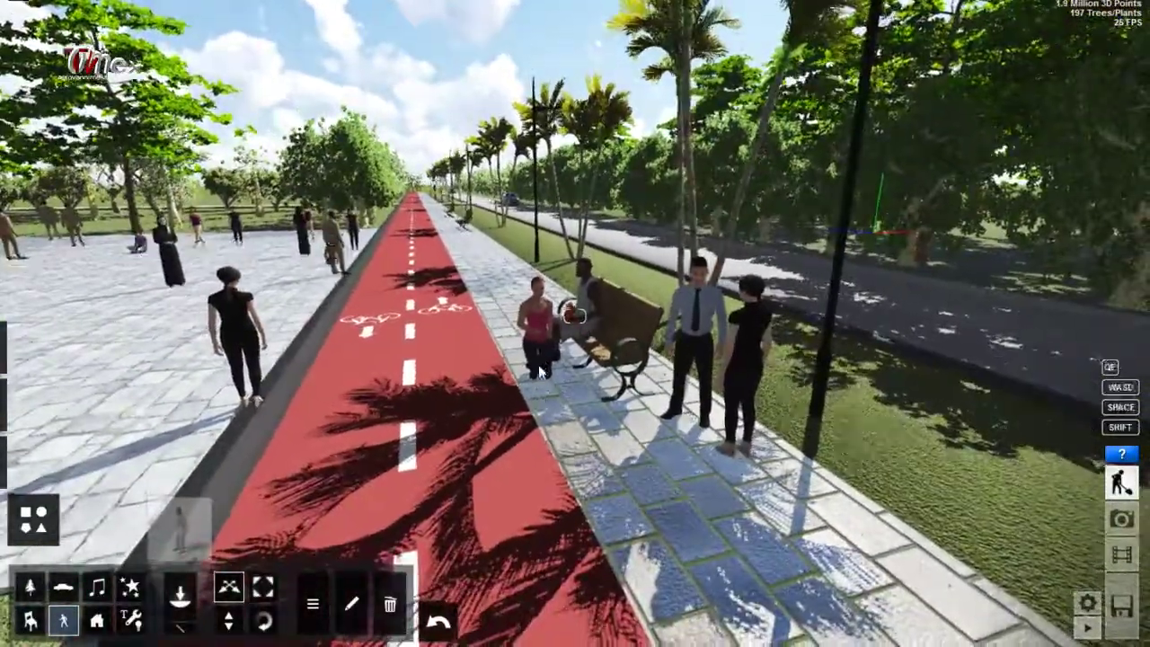
pyautogui.moveTo(540, 368)
pyautogui.mouseDown(button='right')
pyautogui.moveTo(337, 311)
pyautogui.moveTo(357, 299)
pyautogui.mouseUp(button='right')
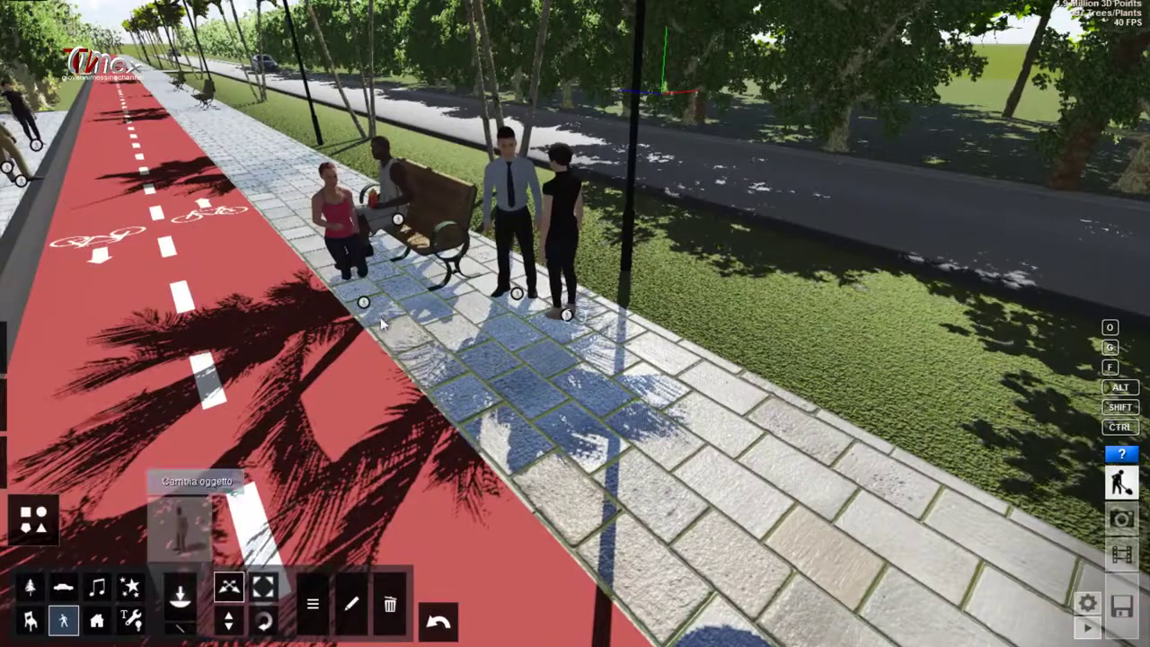
# Step: Move the woman in pink away from the bench along the path
pyautogui.click(364, 299)
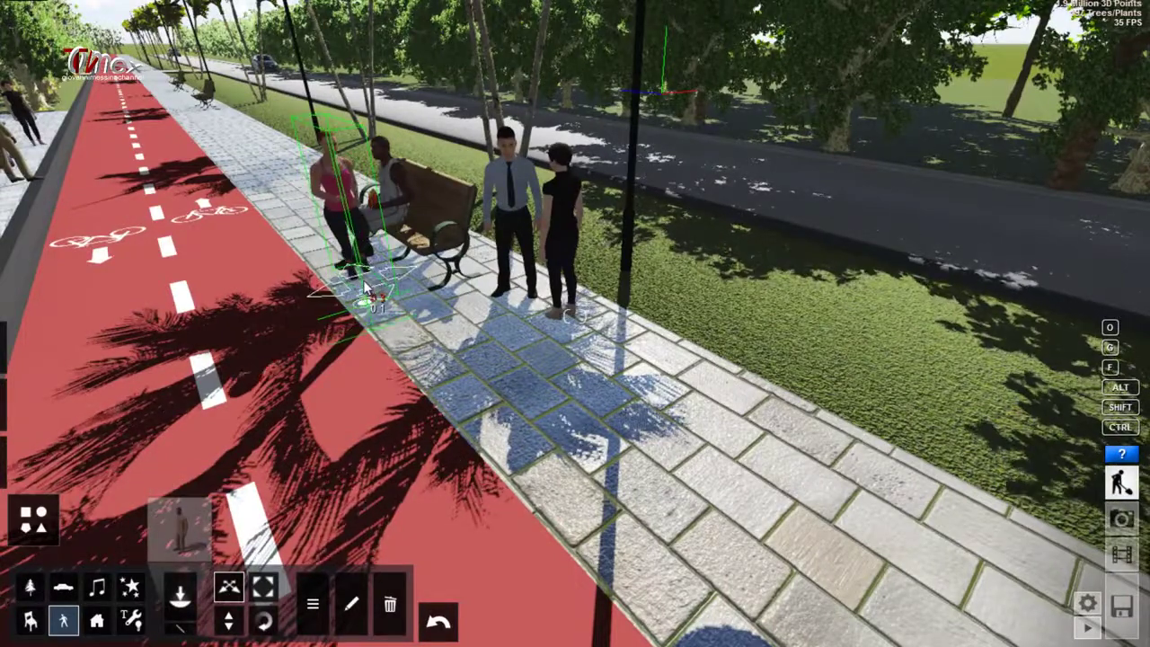
pyautogui.moveTo(366, 287)
pyautogui.mouseDown()
pyautogui.moveTo(305, 256)
pyautogui.moveTo(262, 183)
pyautogui.mouseUp()
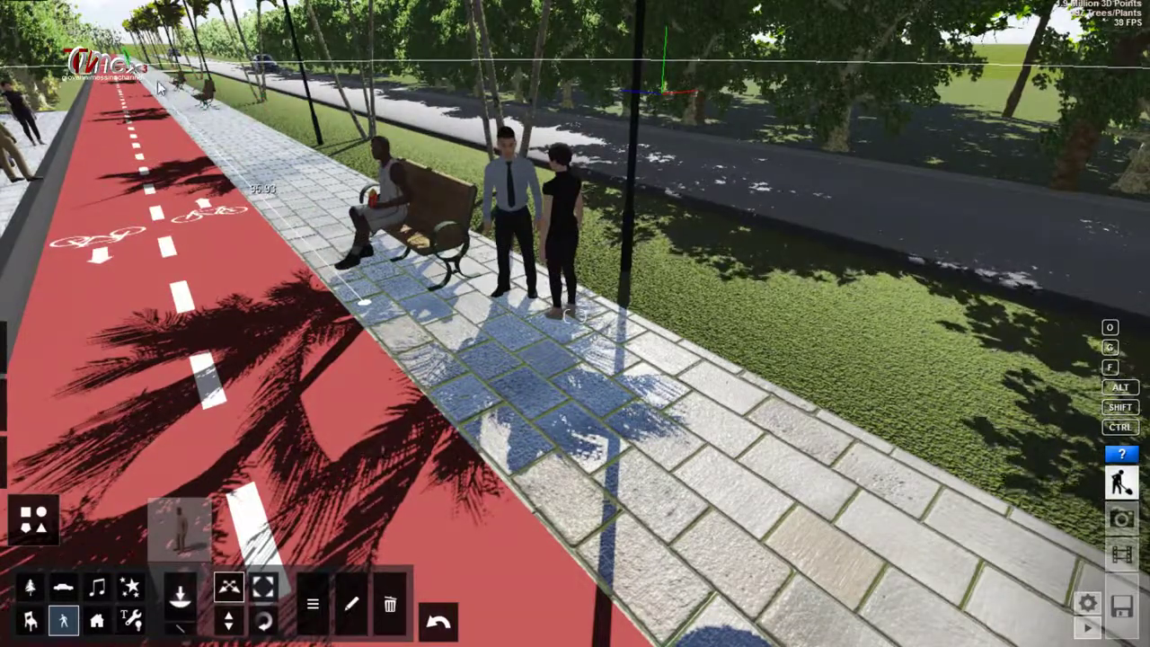
pyautogui.scroll(-3, 160, 88)
pyautogui.moveTo(160, 87); pyautogui.dragTo(303, 155, button='right')
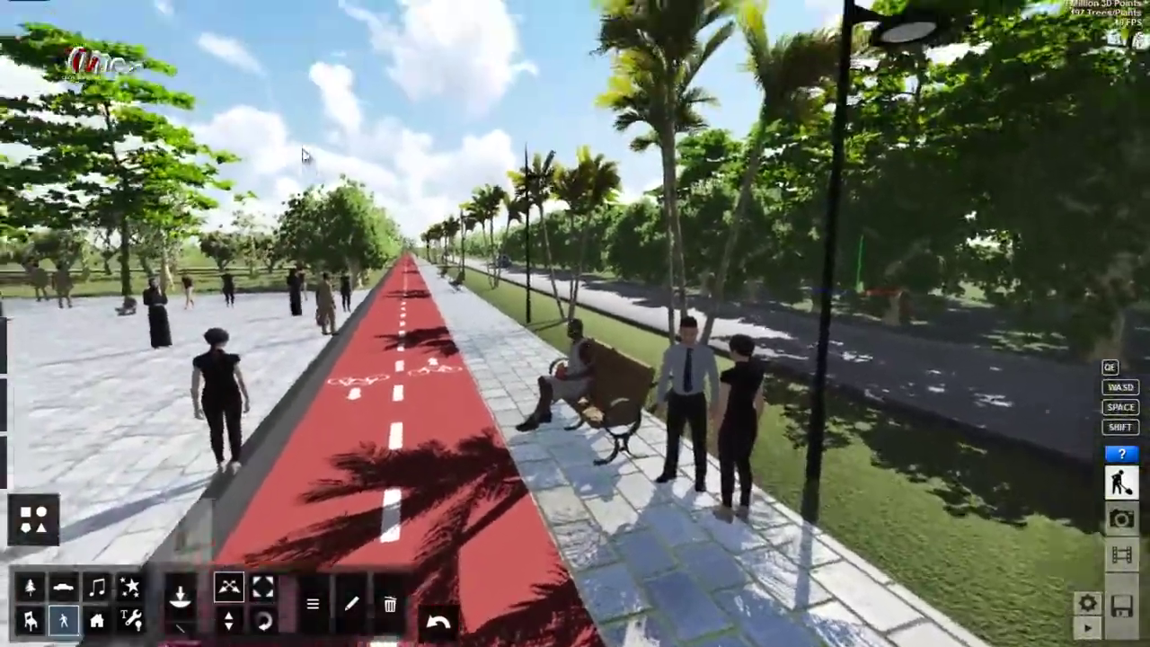
# Step: Nudge the jogger about 0.5 units sideways to the edge of the red cycle path
pyautogui.press('w')
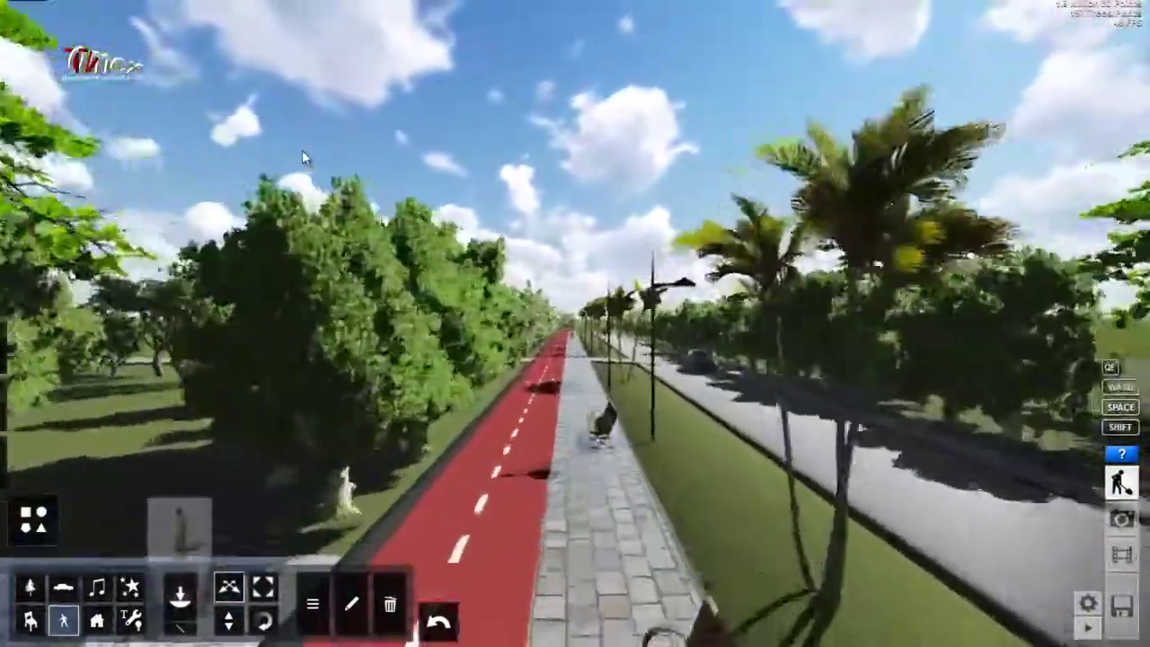
pyautogui.press('w')
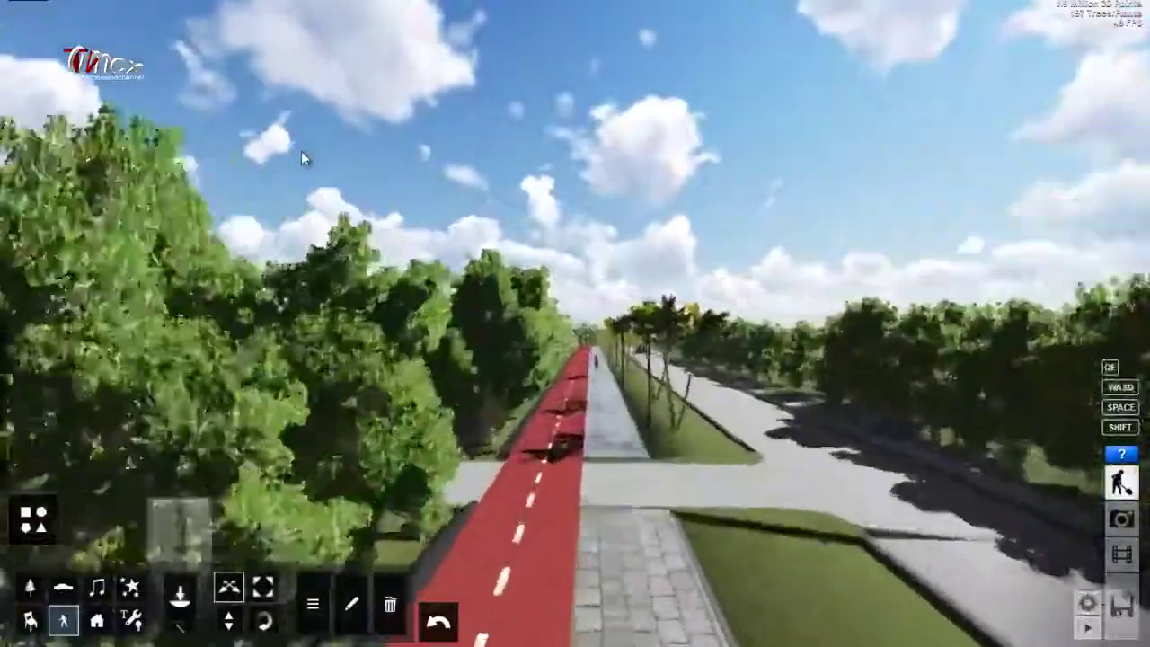
pyautogui.press('w')
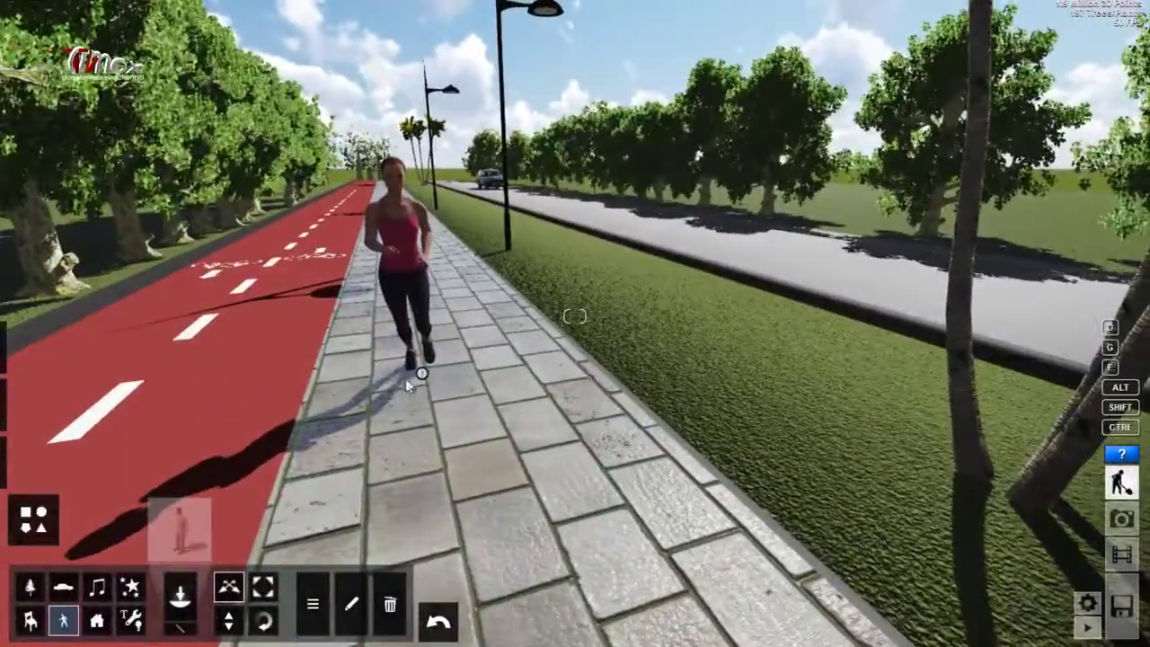
pyautogui.moveTo(422, 375); pyautogui.dragTo(349, 375)
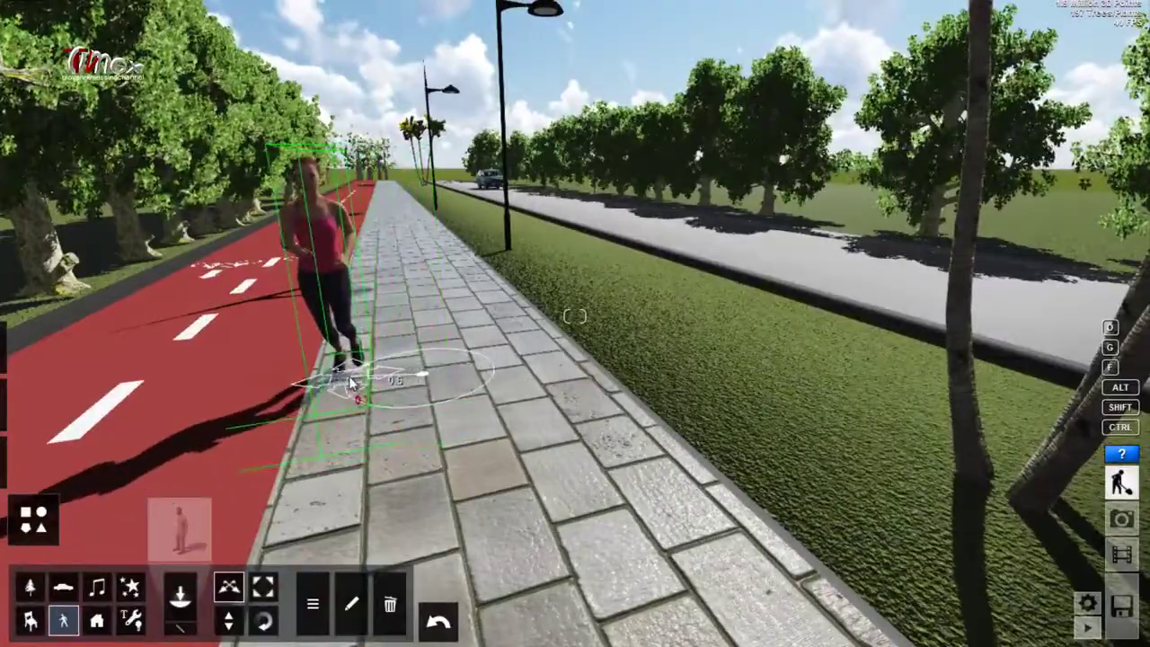
pyautogui.press('s')
pyautogui.press('e')
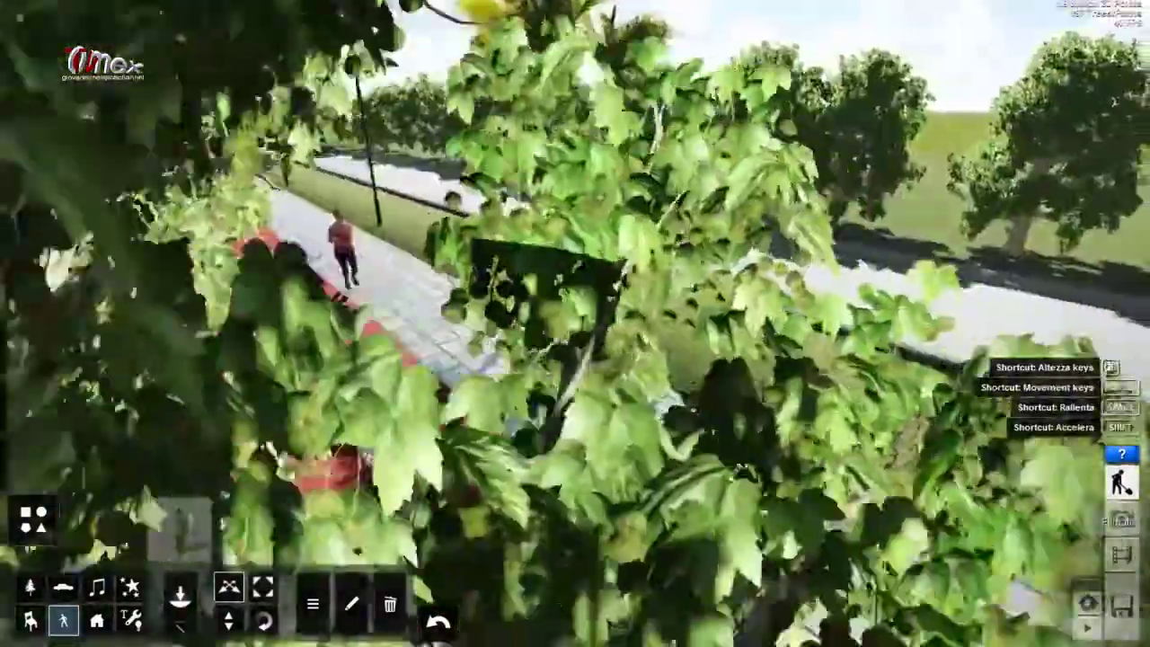
pyautogui.moveTo(580, 332); pyautogui.dragTo(972, 539, button='right')
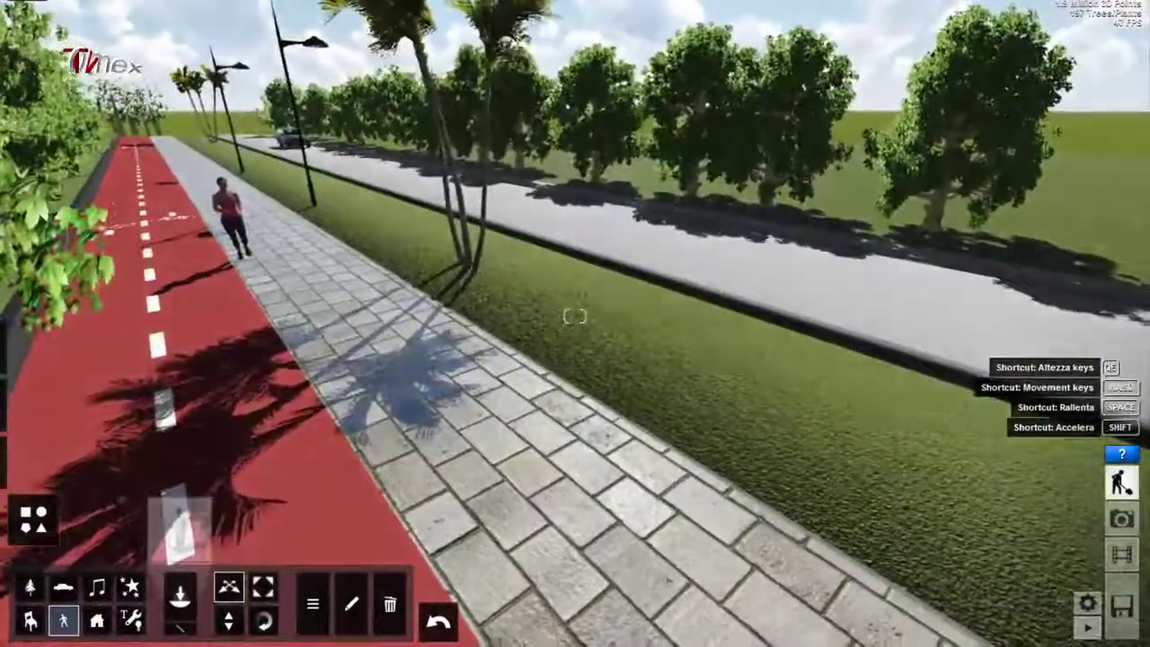
# Step: In Movie mode, add the Sposta effect from the Objects category beside Riflessione
pyautogui.click(1121, 554)
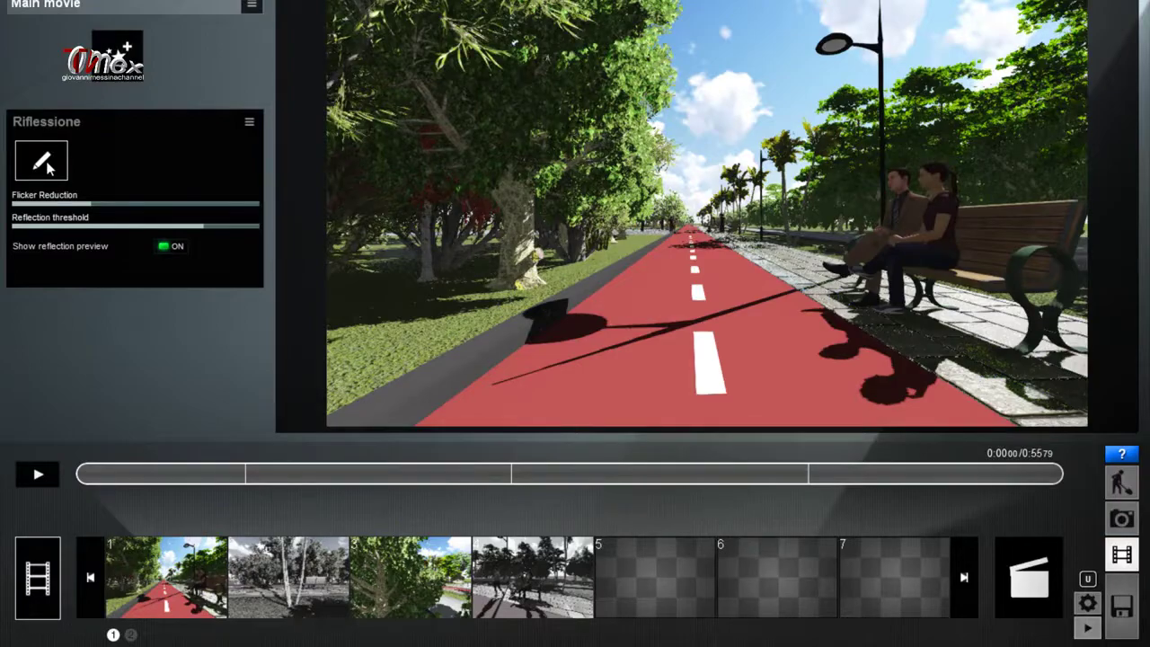
pyautogui.click(116, 54)
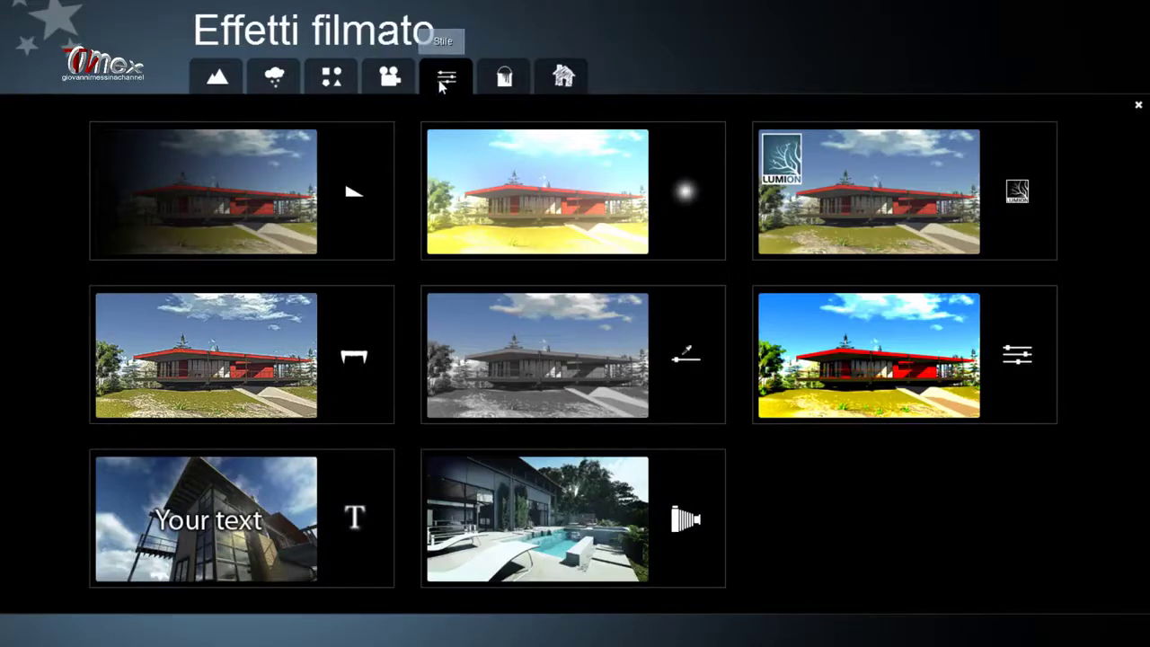
pyautogui.click(284, 82)
pyautogui.click(332, 79)
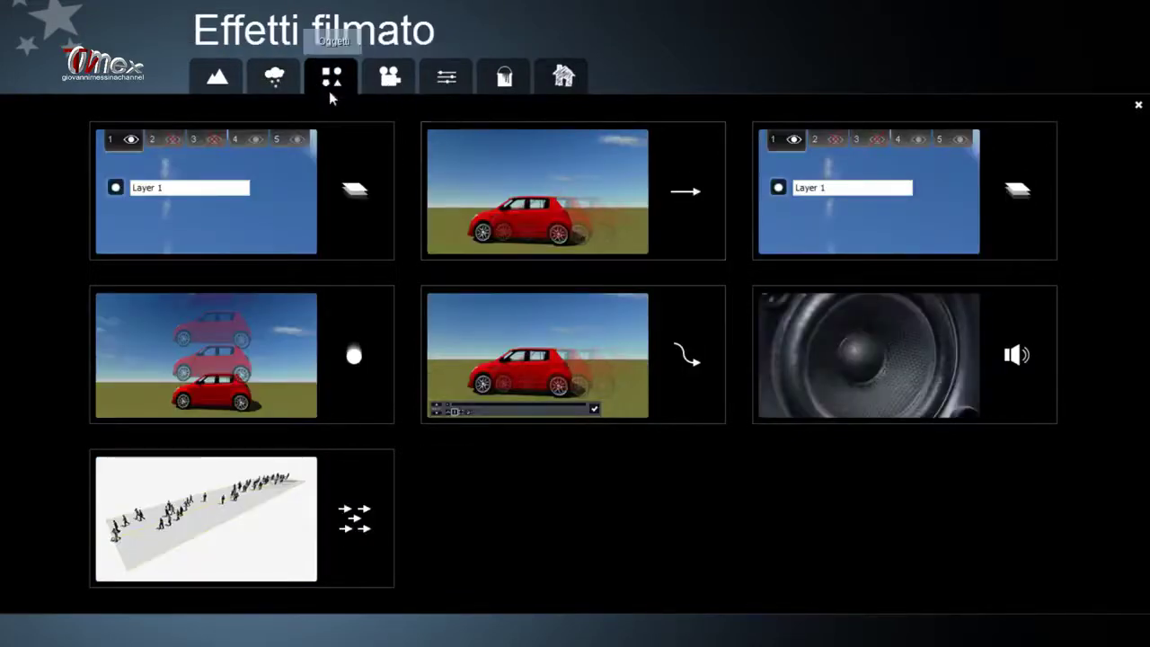
pyautogui.click(517, 216)
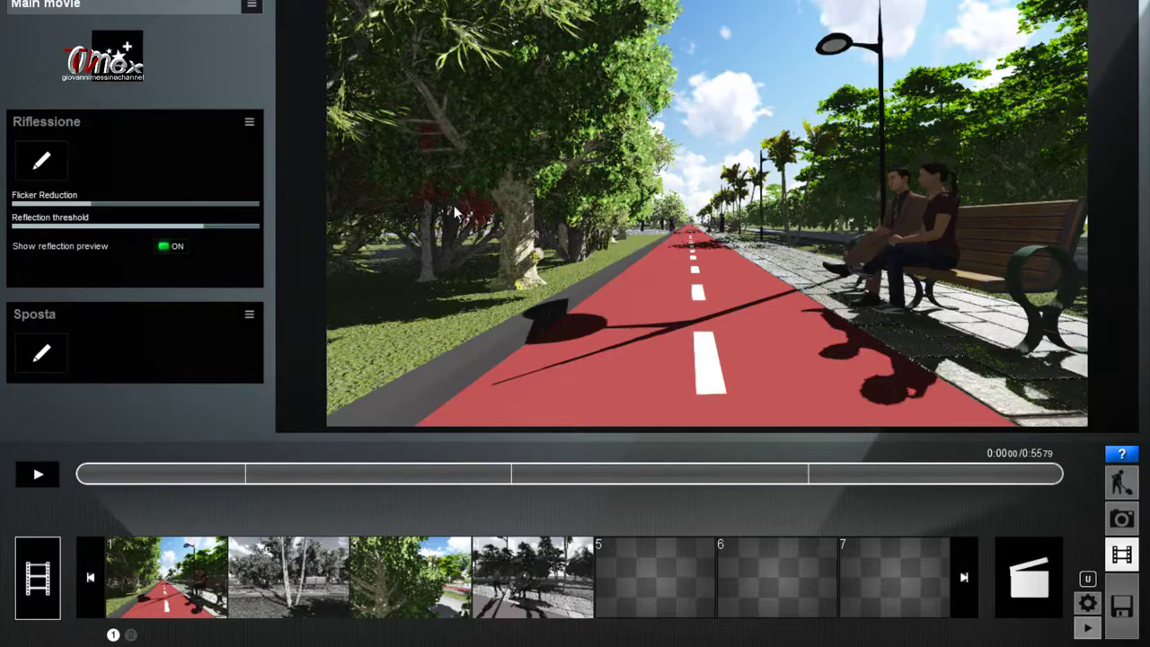
pyautogui.click(41, 354)
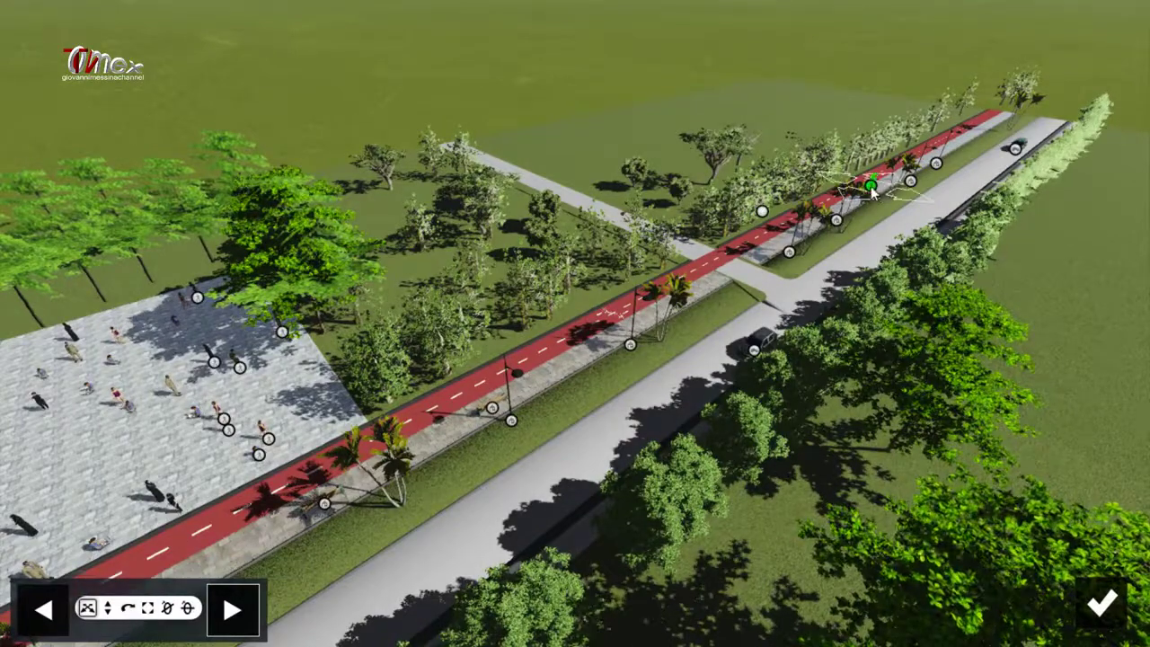
# Step: Set Sposta end positions for a plaza person and move the red-shirted jogger about 22.01 units along the path
pyautogui.click(166, 579)
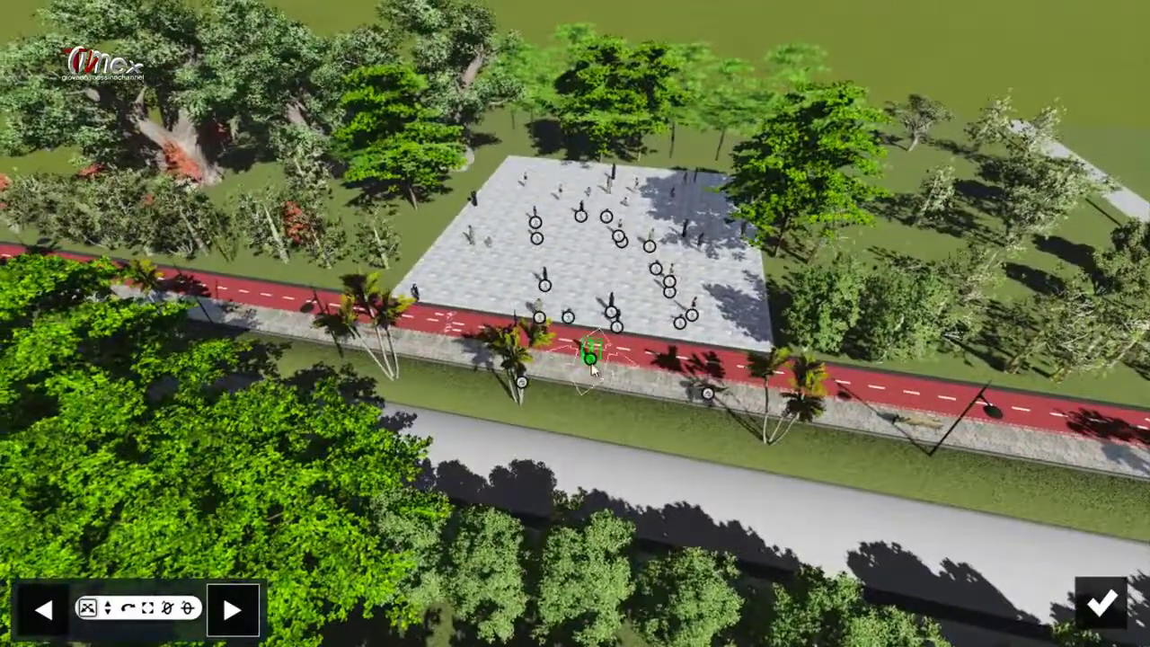
pyautogui.click(589, 358)
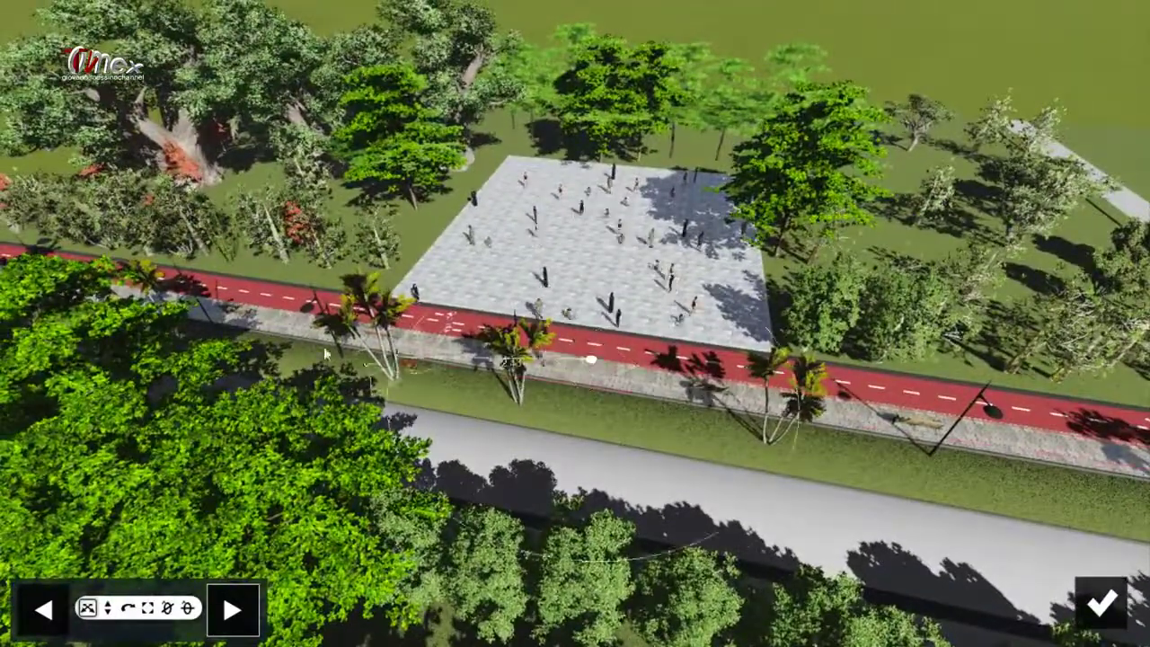
pyautogui.click(184, 299)
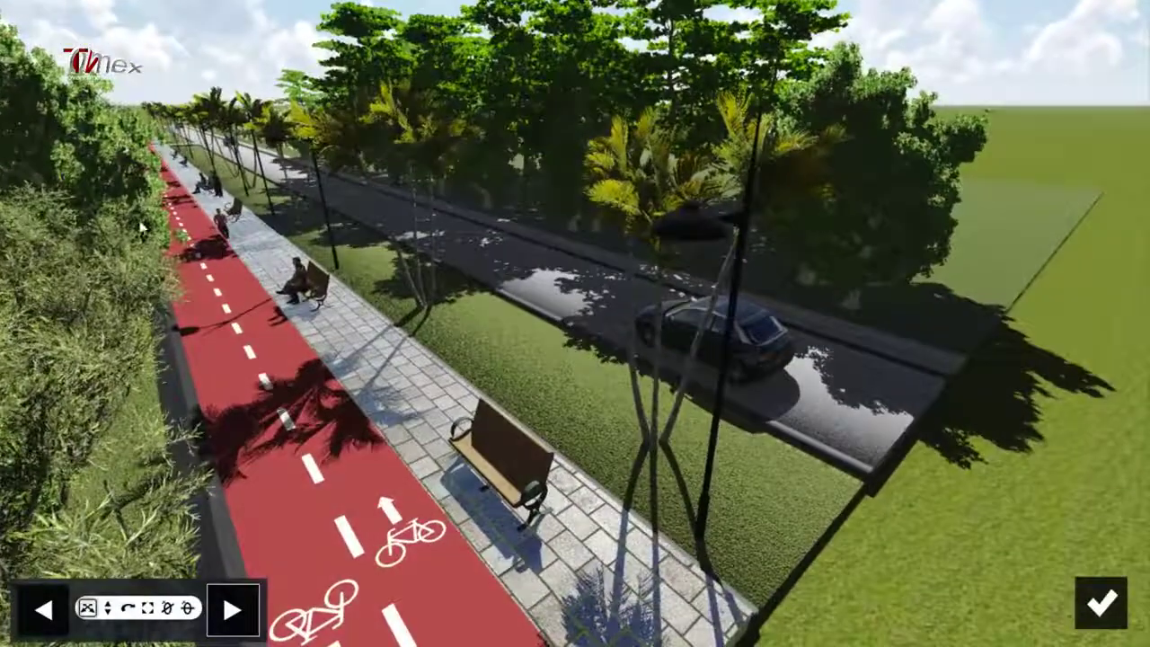
pyautogui.moveTo(347, 392); pyautogui.dragTo(488, 546)
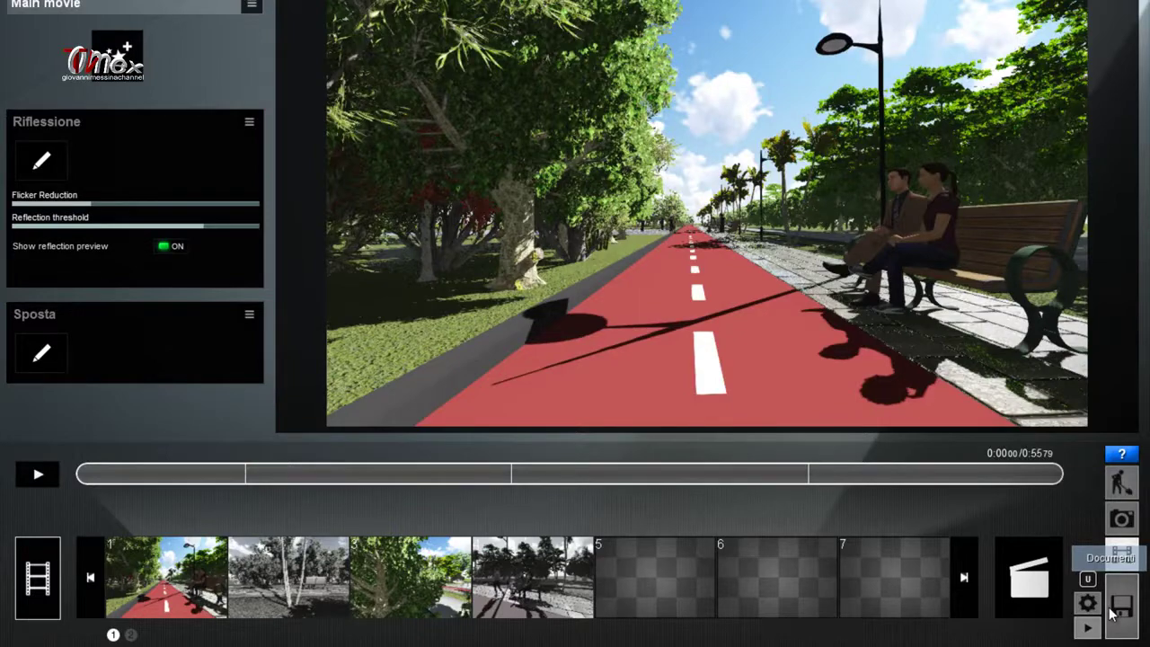
# Step: Preview the movie, pausing at 0:10 and 0:15, then reopen the Sposta effect
pyautogui.click(44, 474)
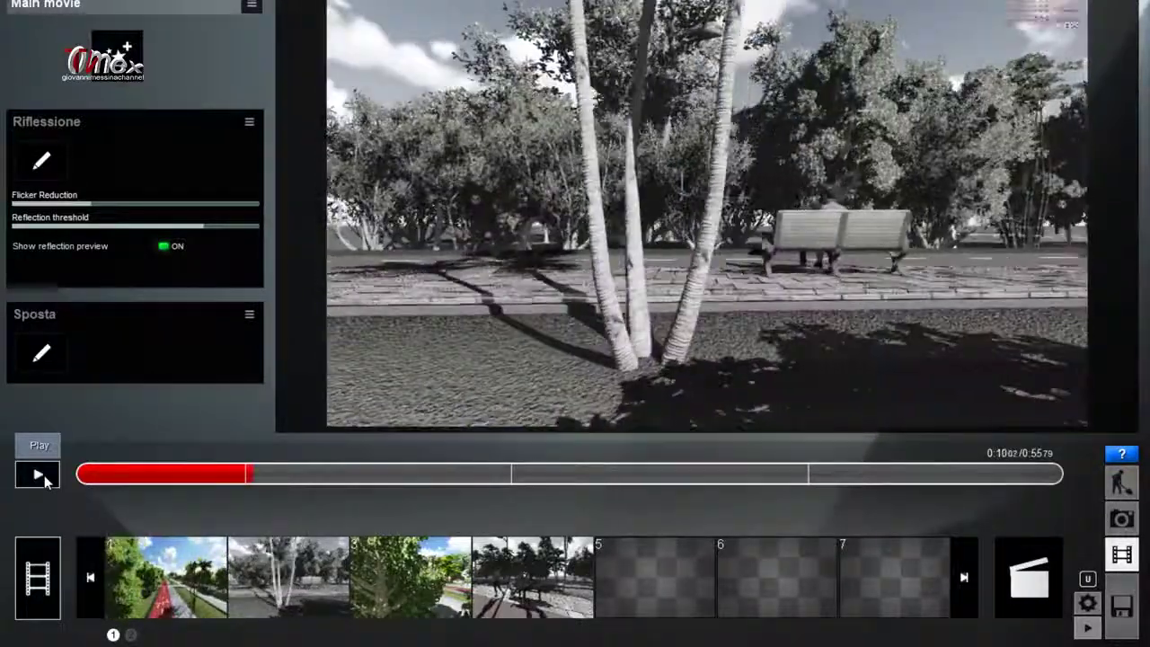
pyautogui.click(38, 475)
pyautogui.click(44, 475)
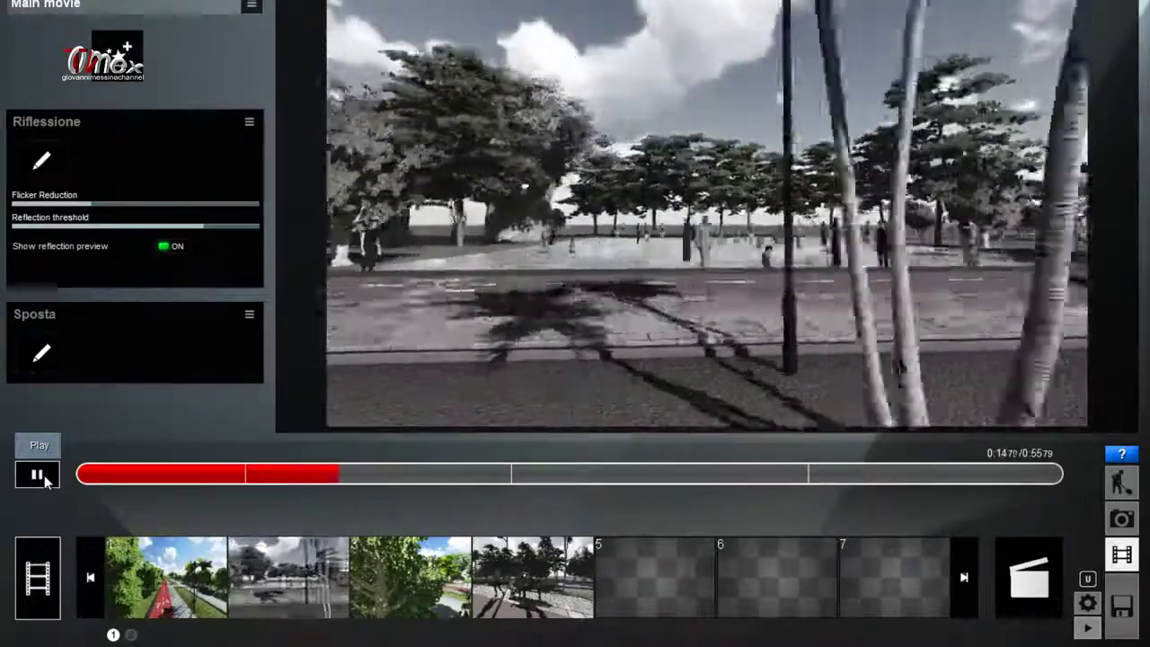
pyautogui.click(38, 475)
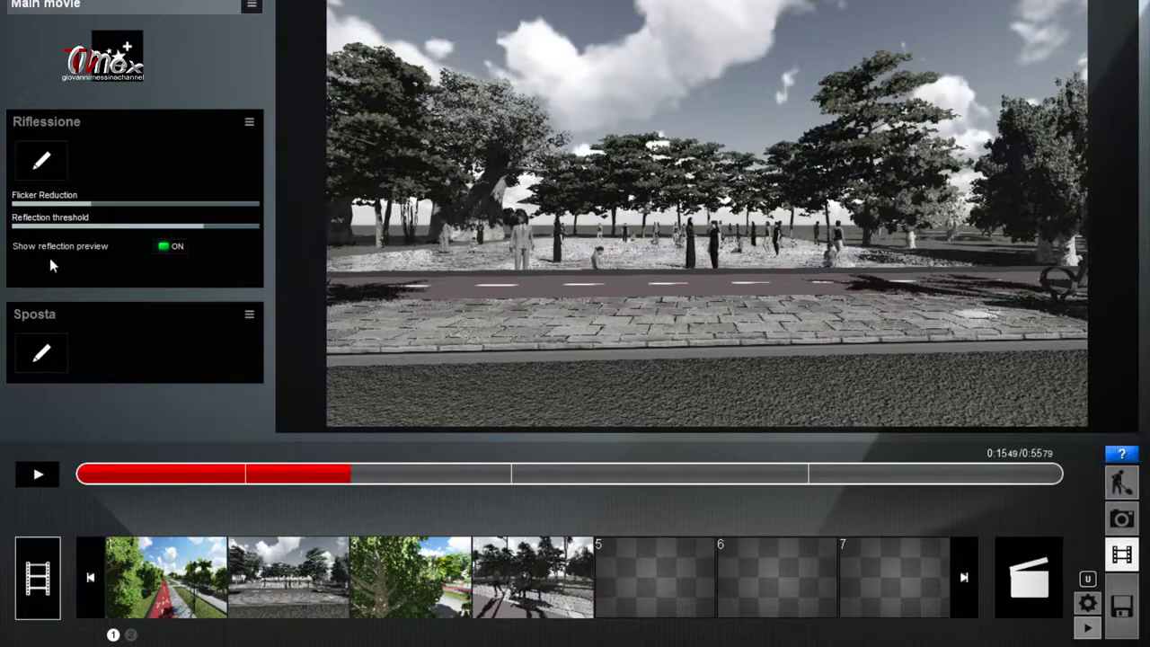
pyautogui.click(41, 352)
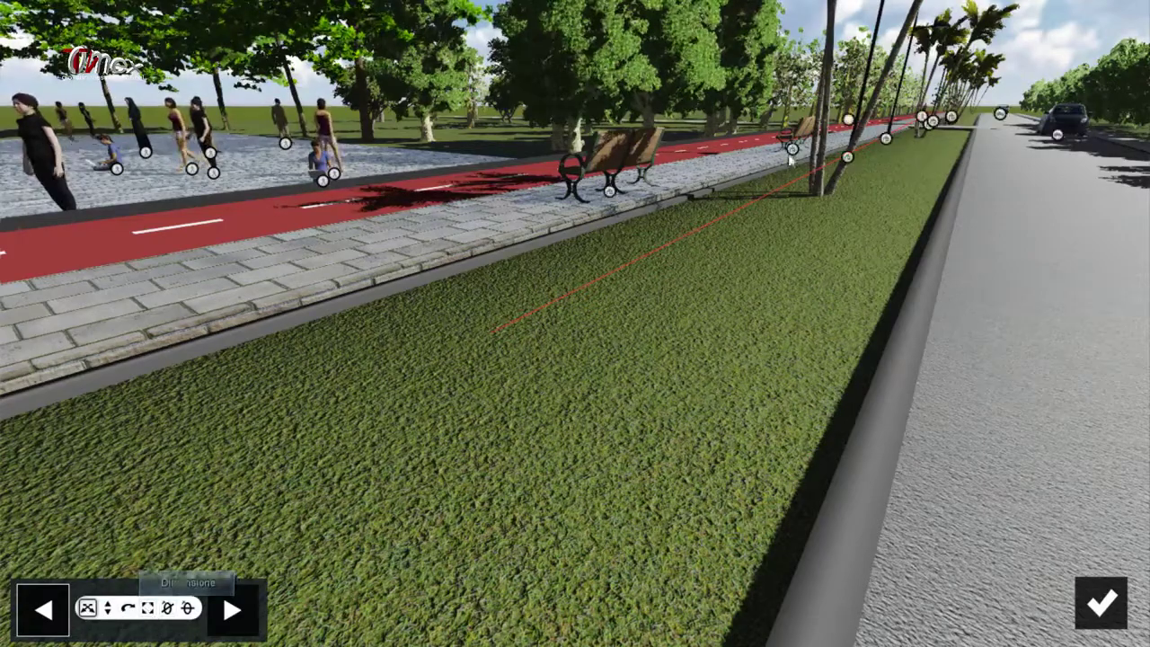
# Step: Drag the walking woman to a new Sposta end position, show Final Position, and confirm
pyautogui.moveTo(791, 158); pyautogui.dragTo(646, 446, button='right')
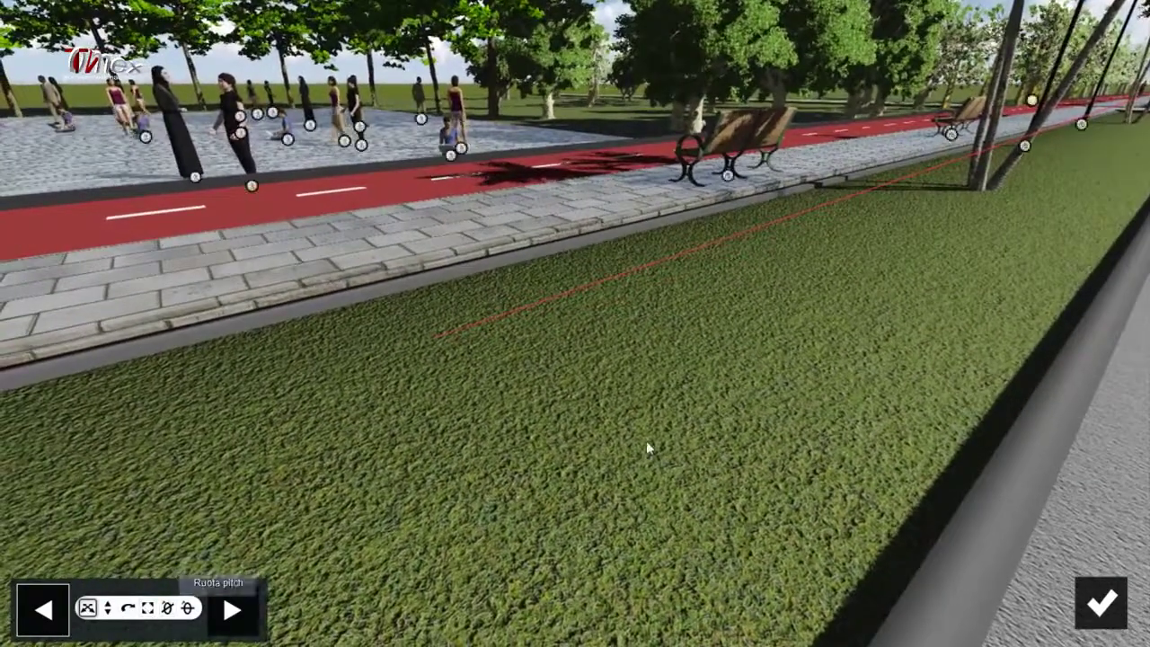
pyautogui.scroll(-3, 648, 438)
pyautogui.scroll(-3, 653, 435)
pyautogui.scroll(-3, 654, 433)
pyautogui.scroll(-2, 653, 433)
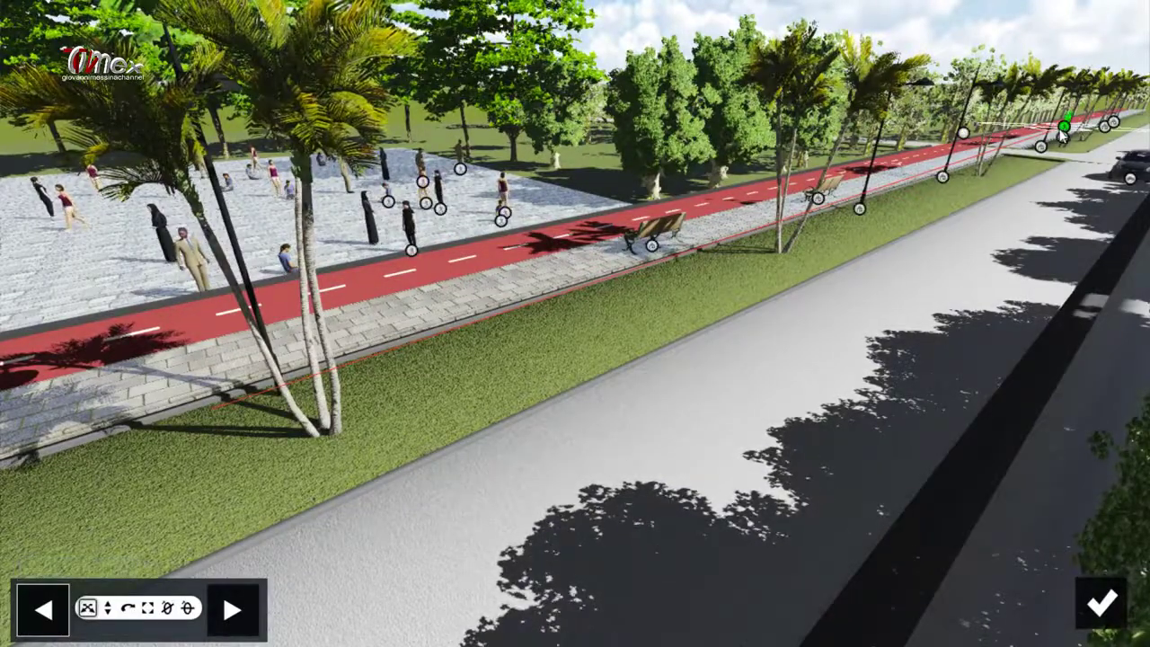
pyautogui.moveTo(933, 180); pyautogui.dragTo(202, 409)
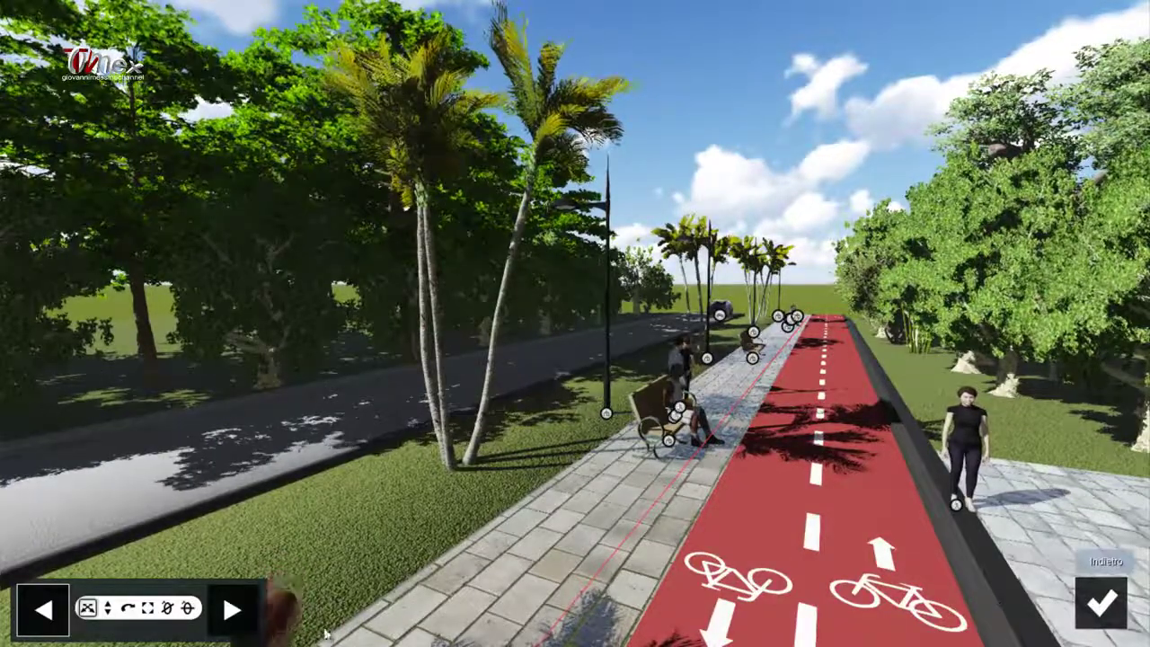
pyautogui.click(231, 610)
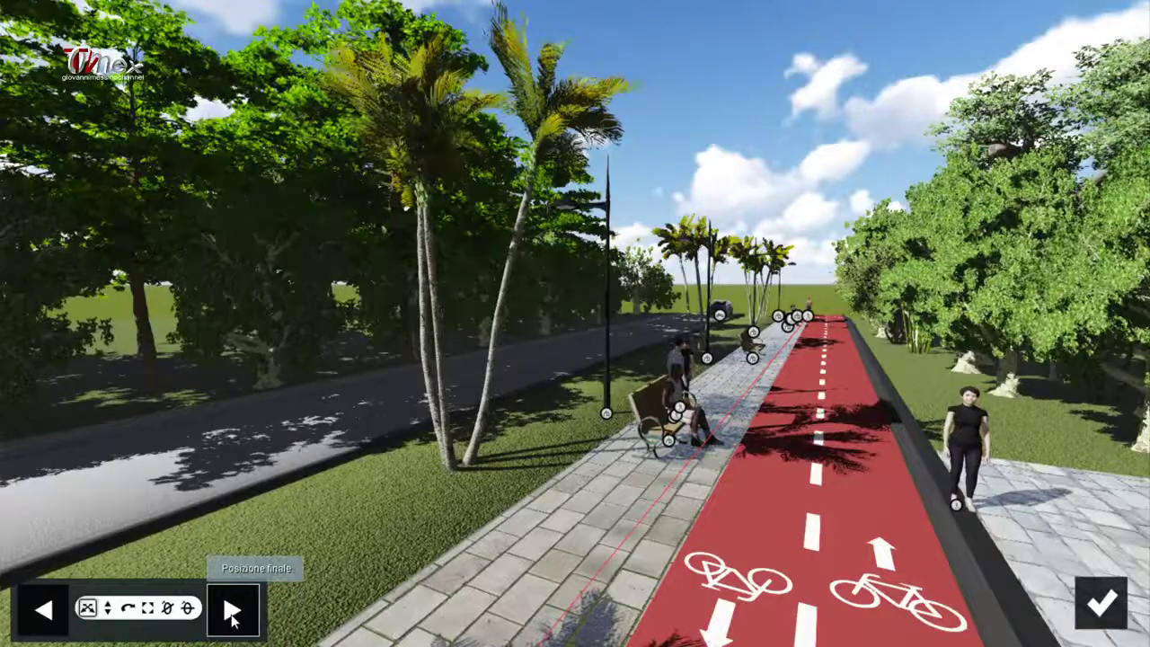
pyautogui.click(1102, 602)
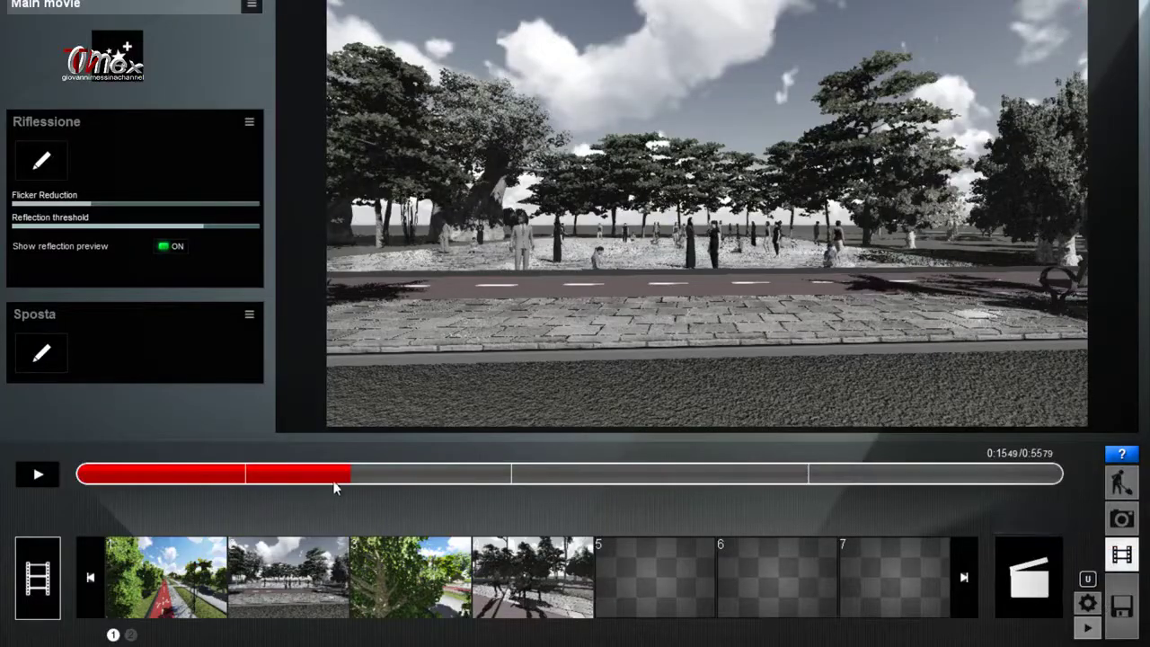
pyautogui.moveTo(349, 484)
pyautogui.mouseDown()
pyautogui.moveTo(94, 486)
pyautogui.moveTo(135, 480)
pyautogui.moveTo(309, 506)
pyautogui.moveTo(290, 503)
pyautogui.mouseUp()
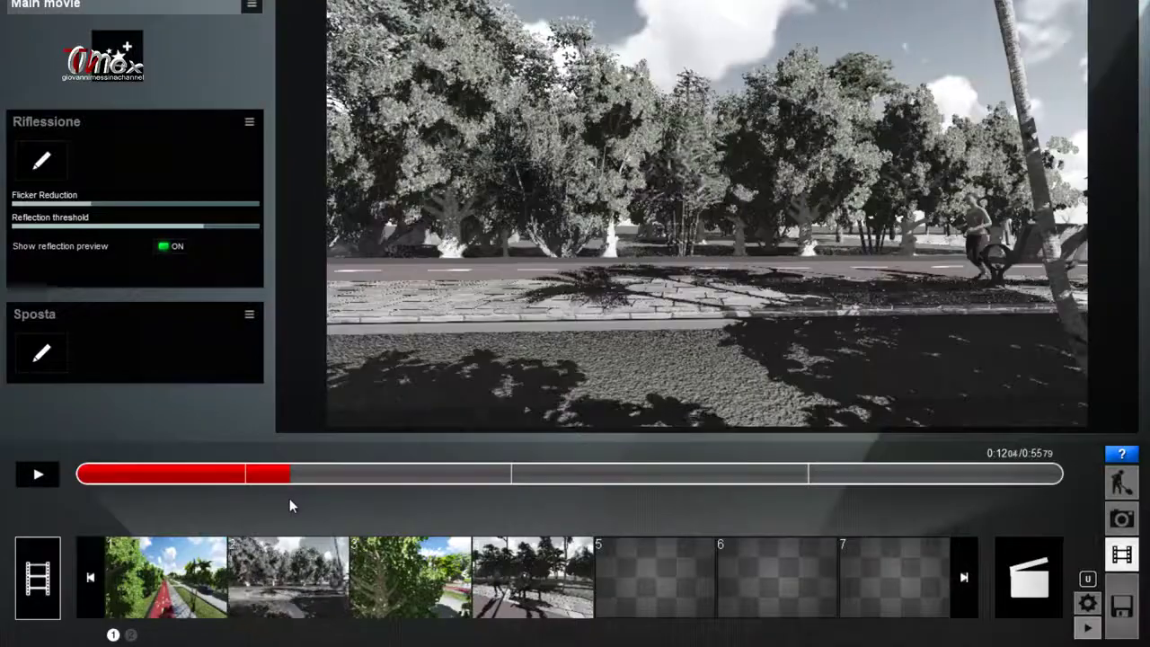
pyautogui.click(40, 475)
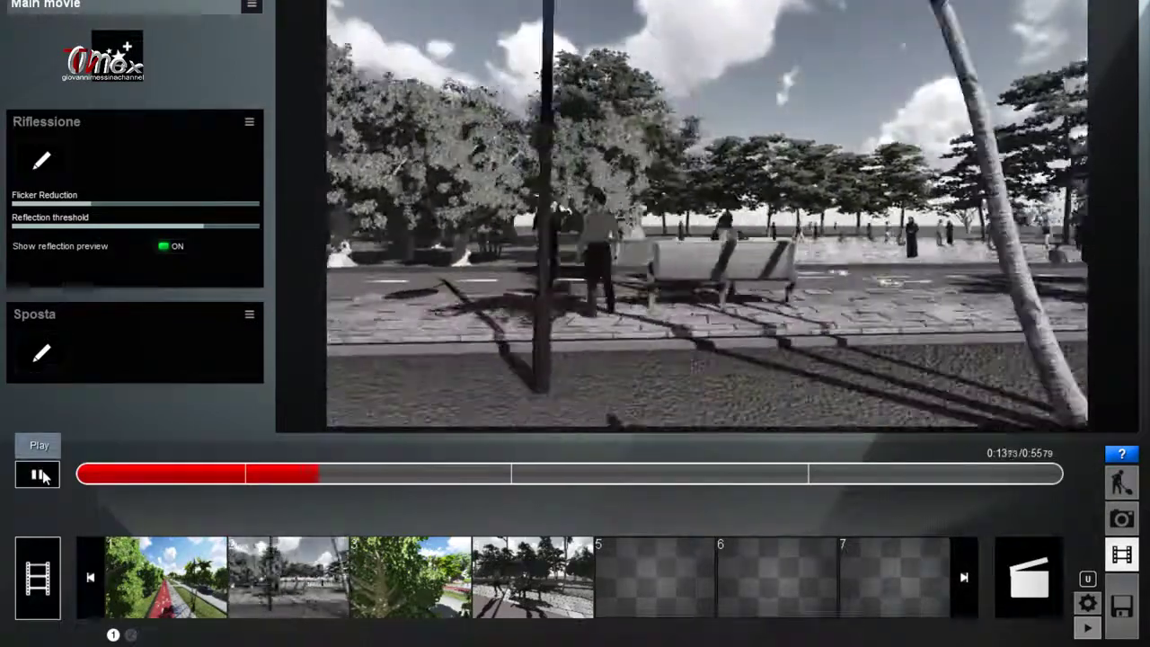
pyautogui.click(42, 476)
pyautogui.moveTo(339, 481)
pyautogui.mouseDown()
pyautogui.moveTo(607, 493)
pyautogui.moveTo(703, 511)
pyautogui.moveTo(880, 498)
pyautogui.moveTo(1062, 509)
pyautogui.moveTo(1032, 525)
pyautogui.moveTo(1011, 515)
pyautogui.mouseUp()
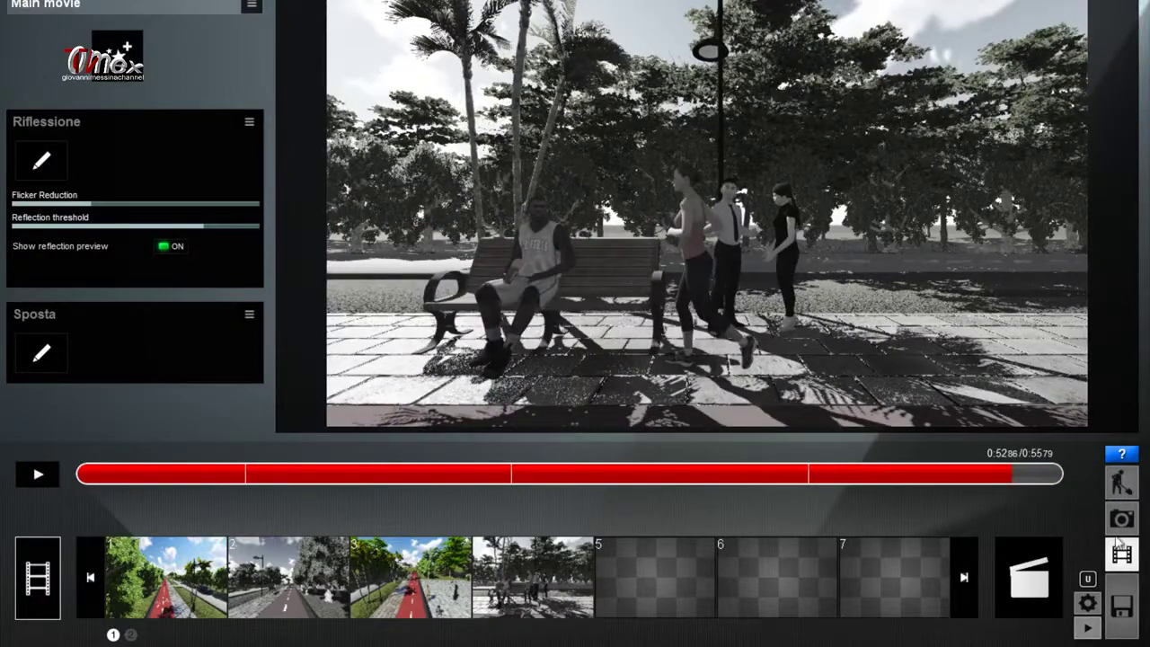
pyautogui.click(1111, 450)
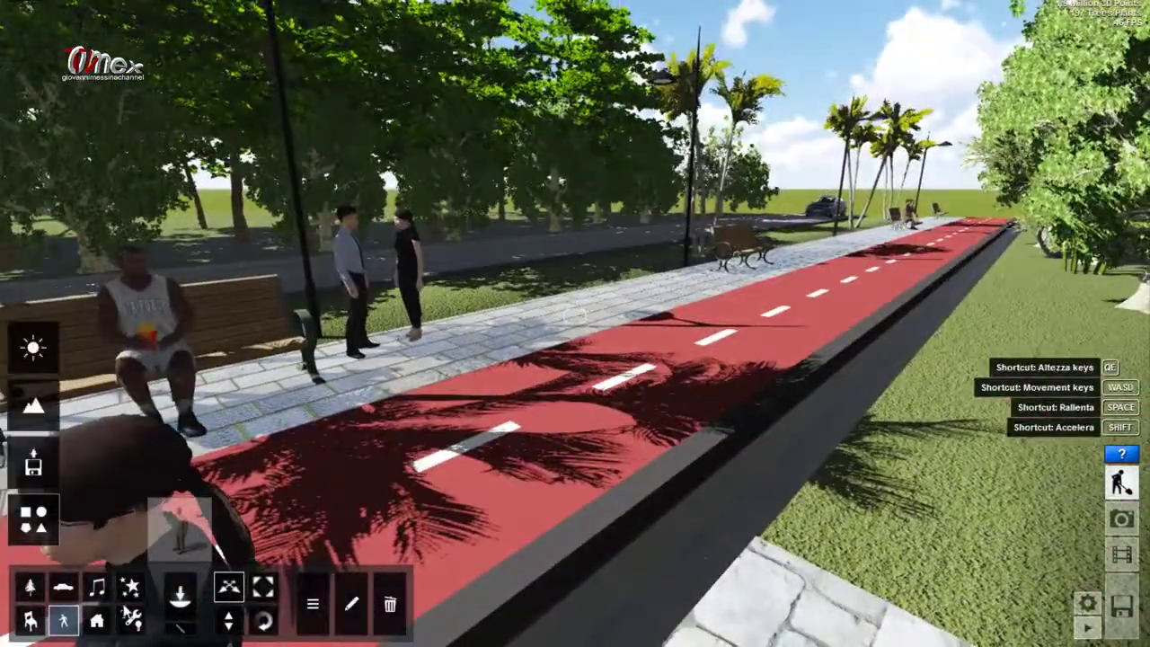
# Step: Shift the bench slightly up-left and seat the man properly on it
pyautogui.click(99, 620)
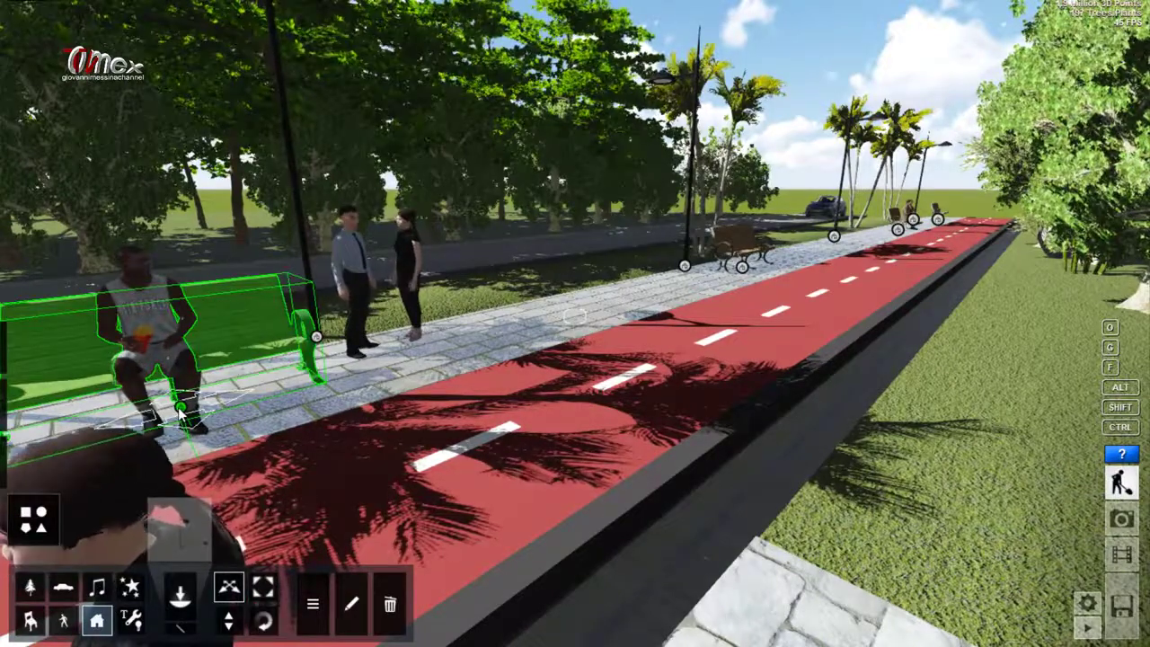
pyautogui.moveTo(180, 411); pyautogui.dragTo(168, 392)
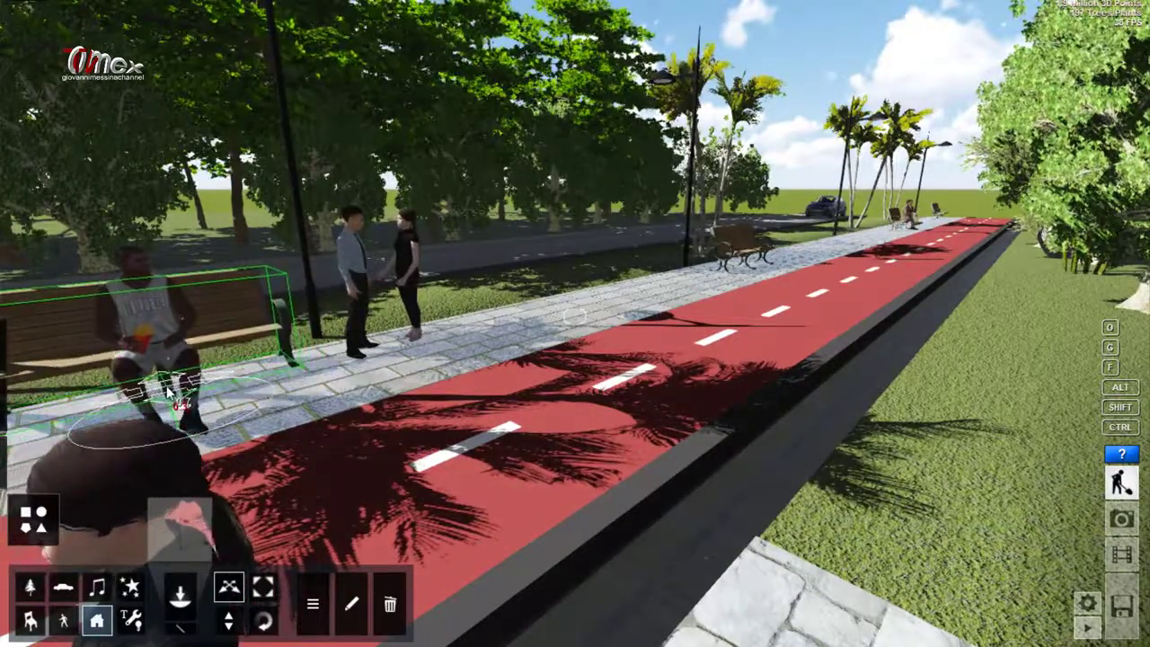
pyautogui.click(63, 619)
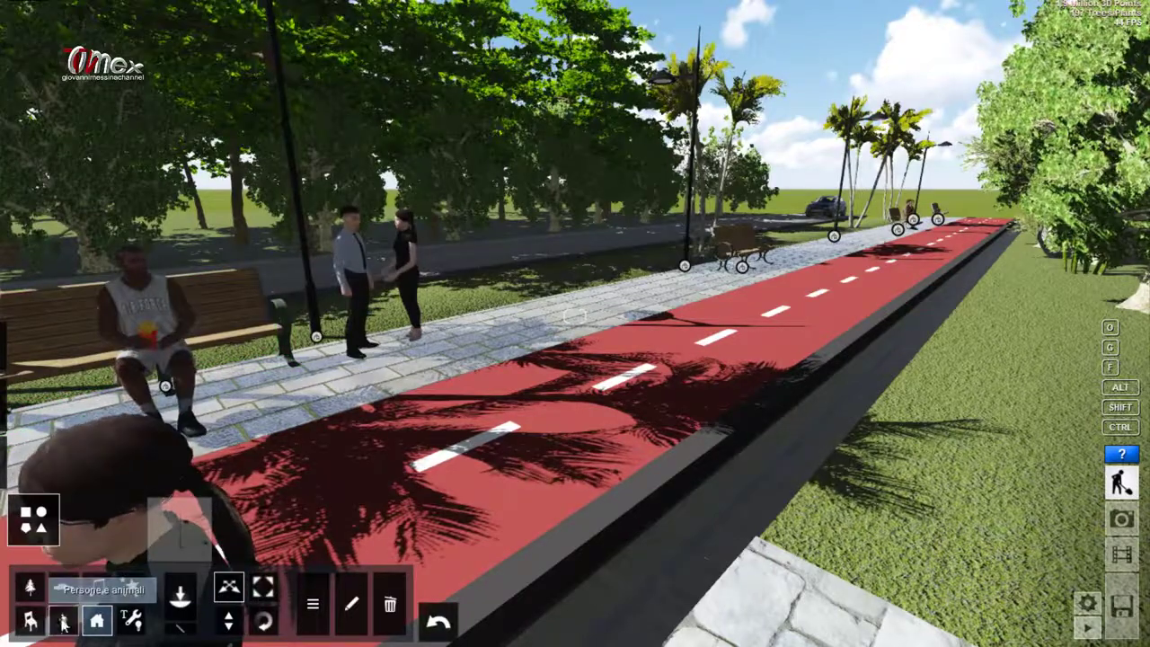
pyautogui.moveTo(155, 362); pyautogui.dragTo(143, 352)
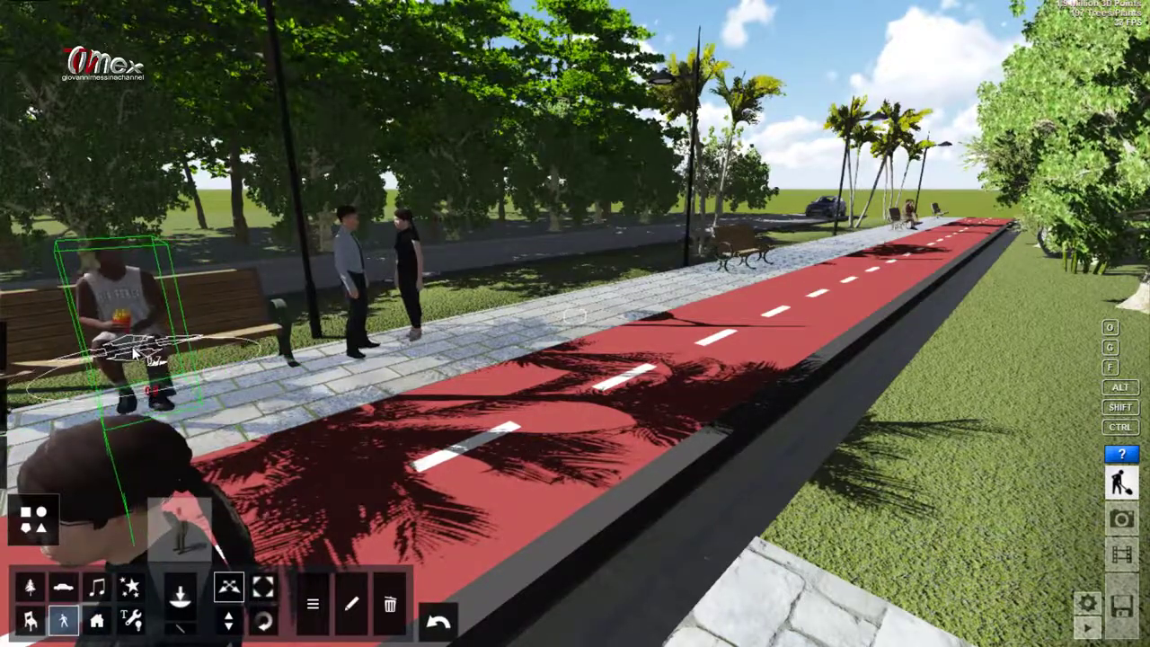
pyautogui.moveTo(524, 325)
pyautogui.mouseDown(button='right')
pyautogui.moveTo(608, 307)
pyautogui.moveTo(770, 135)
pyautogui.mouseUp(button='right')
pyautogui.press('w')
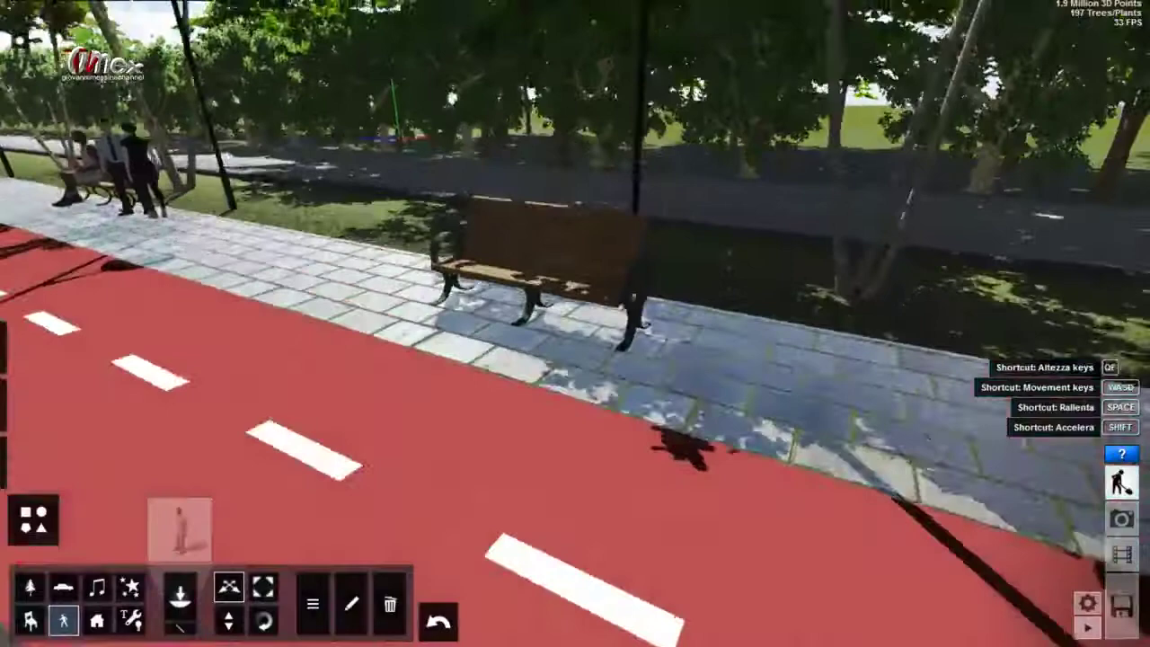
pyautogui.moveTo(771, 135); pyautogui.dragTo(691, 224, button='right')
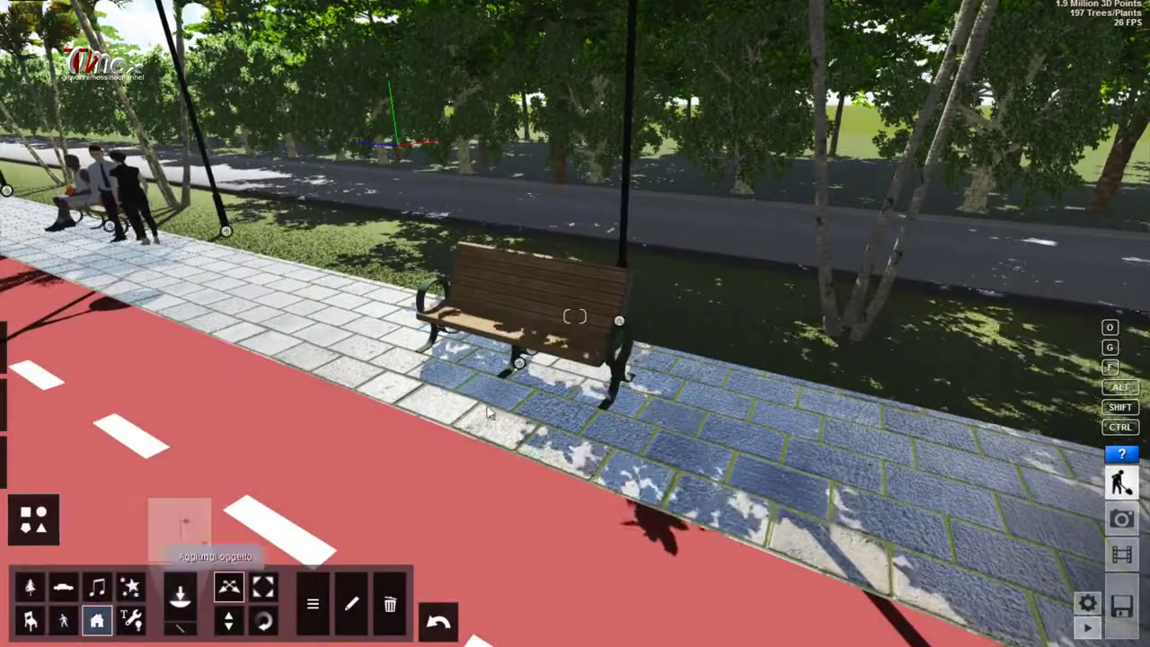
# Step: Reposition the bench behind the couple and move the seated man beside the woman
pyautogui.moveTo(517, 362)
pyautogui.mouseDown()
pyautogui.moveTo(555, 343)
pyautogui.moveTo(525, 404)
pyautogui.mouseUp()
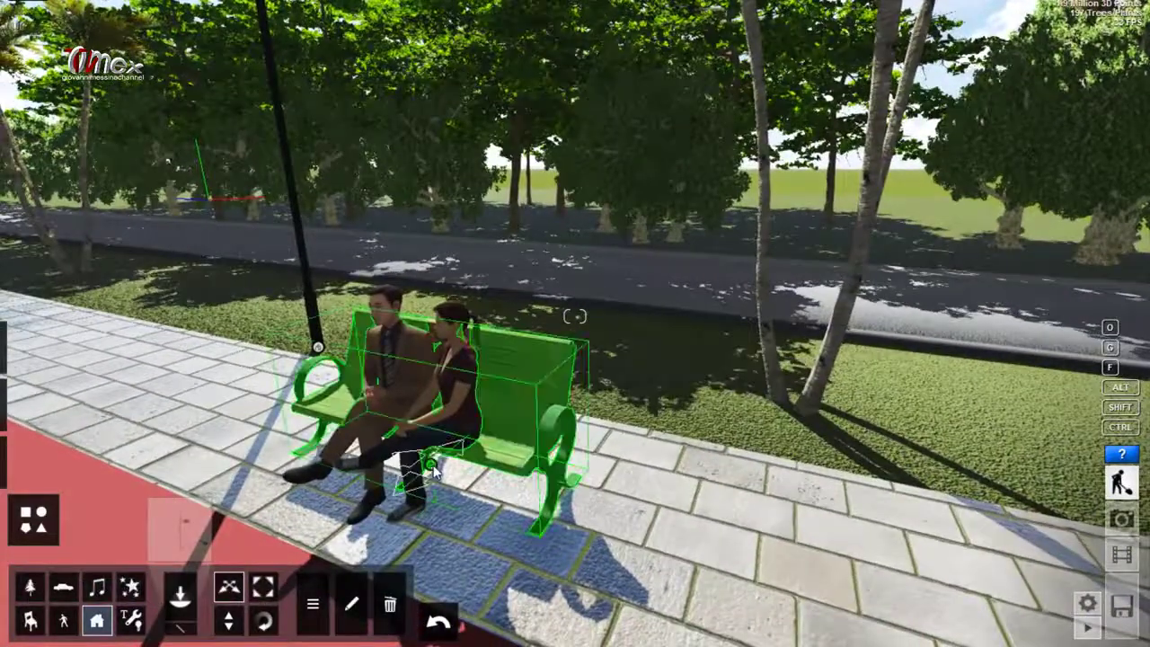
pyautogui.moveTo(465, 454); pyautogui.dragTo(496, 416)
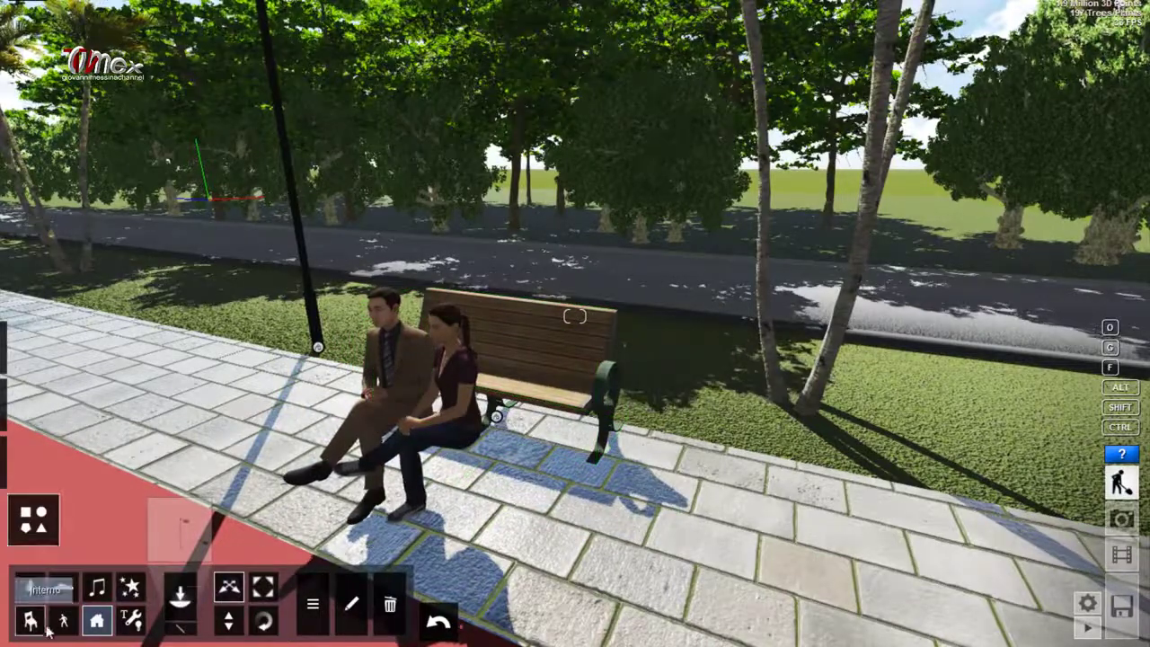
pyautogui.click(465, 440)
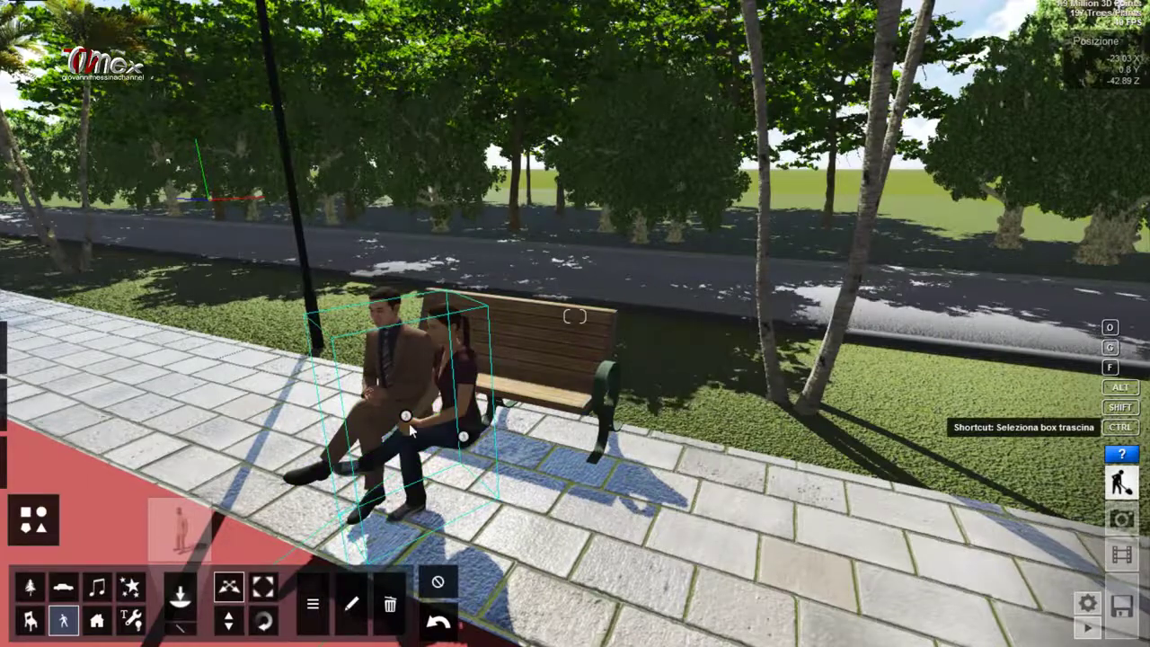
pyautogui.click(429, 442)
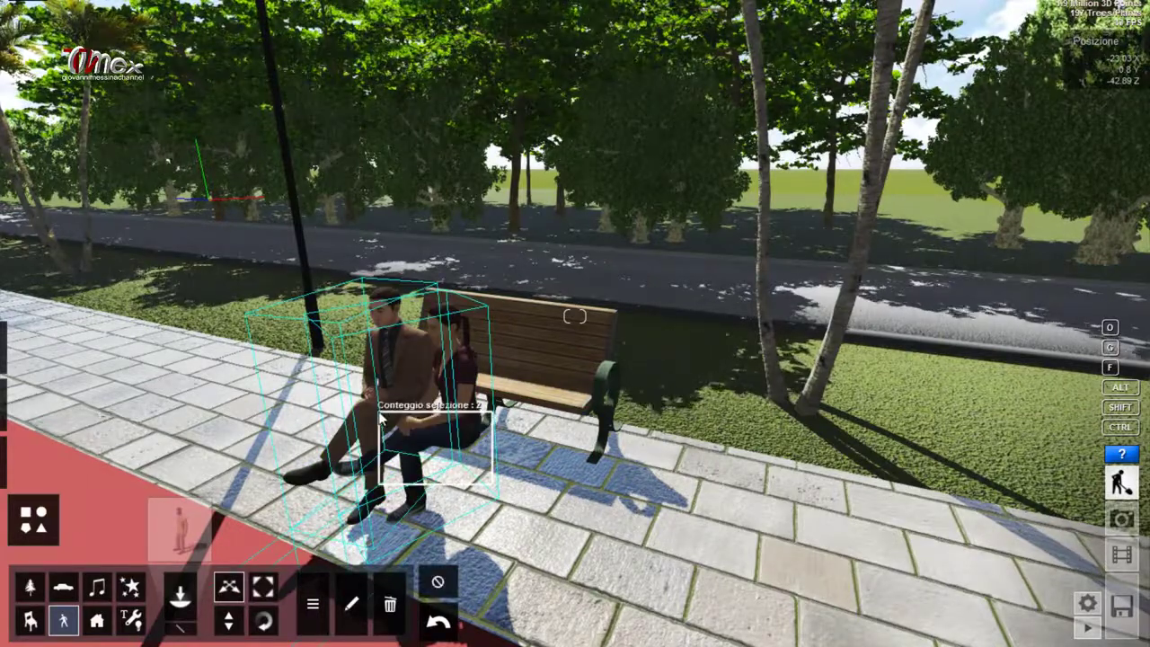
pyautogui.moveTo(406, 422); pyautogui.dragTo(478, 379)
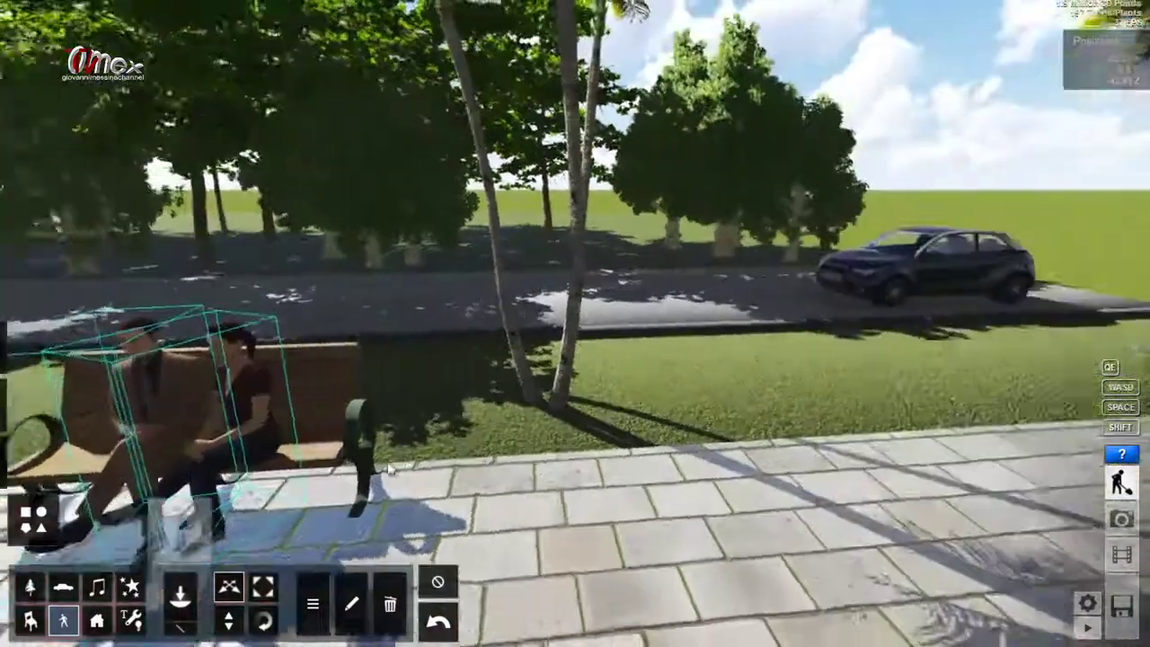
pyautogui.moveTo(363, 480); pyautogui.dragTo(557, 481, button='right')
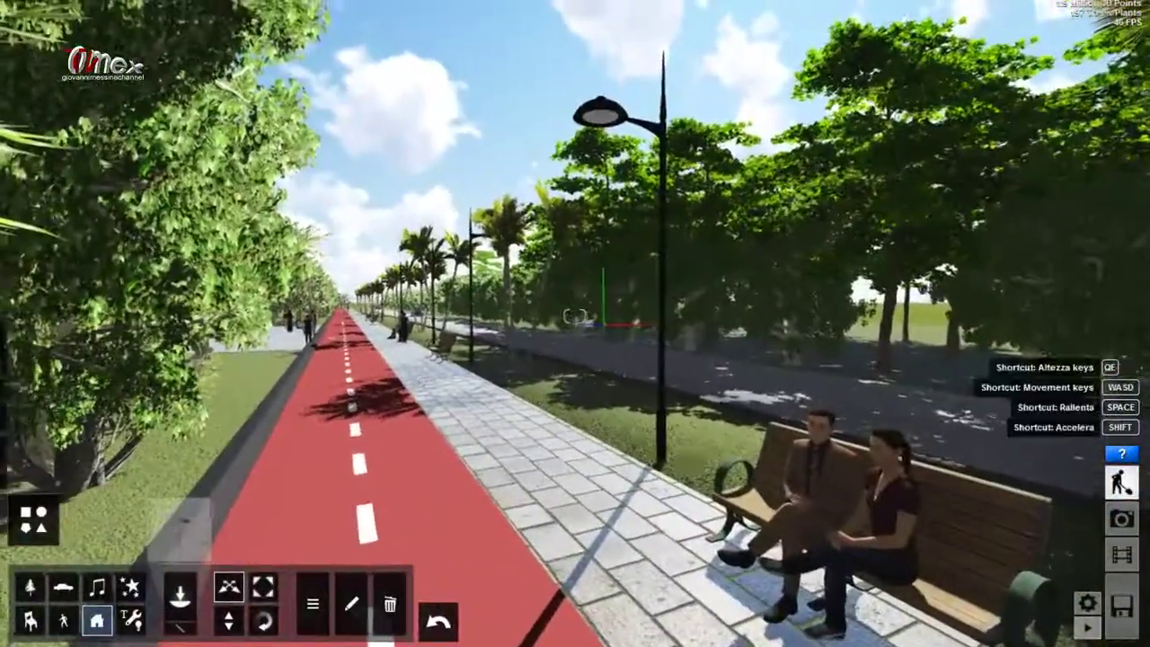
# Step: Fly low along the red path, then bring up Photo mode and the Tutorial_Lumion save screen
pyautogui.moveTo(596, 380); pyautogui.dragTo(597, 380, button='right')
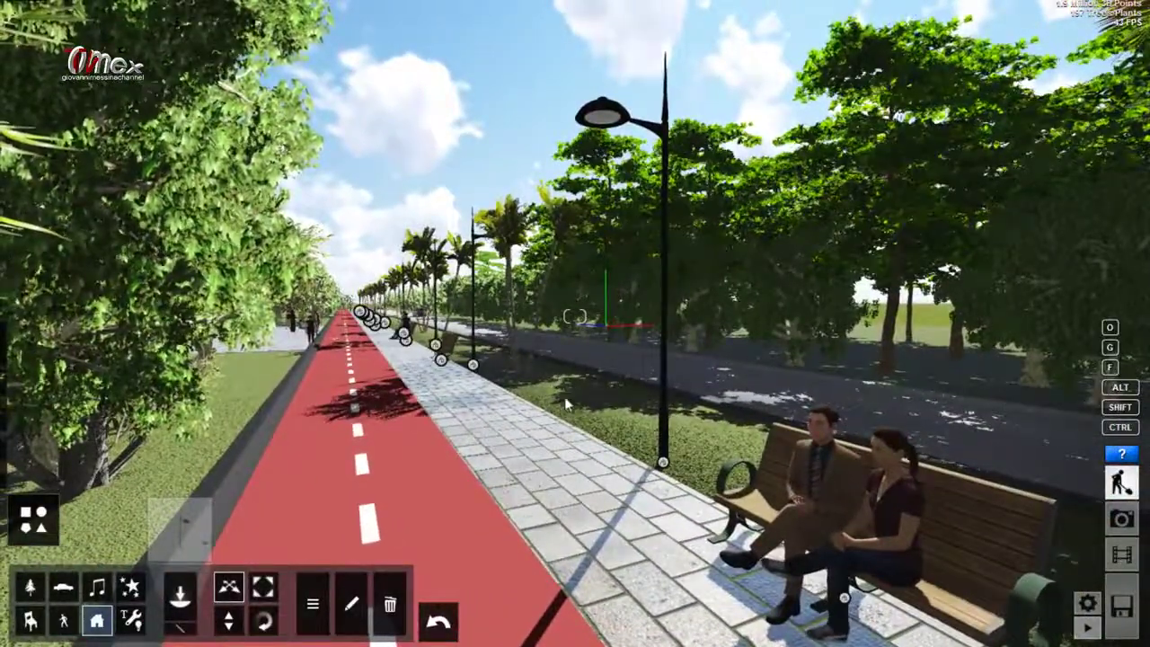
pyautogui.moveTo(614, 337)
pyautogui.mouseDown(button='right')
pyautogui.moveTo(727, 337)
pyautogui.moveTo(723, 297)
pyautogui.moveTo(701, 342)
pyautogui.mouseUp(button='right')
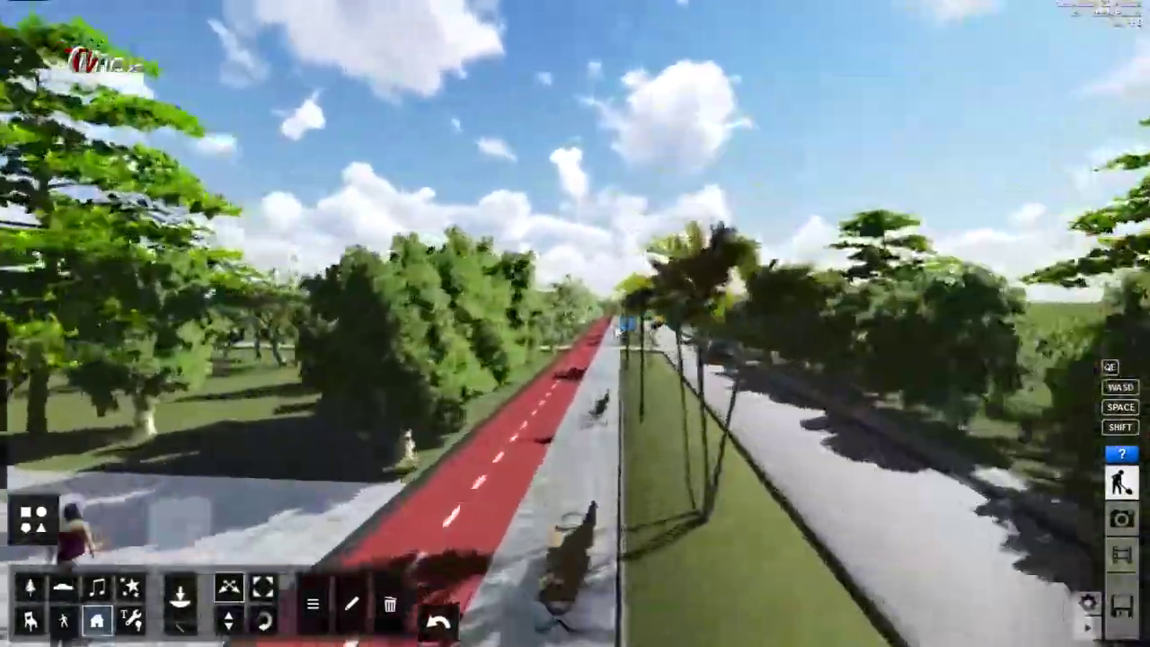
pyautogui.moveTo(620, 328); pyautogui.dragTo(617, 331, button='right')
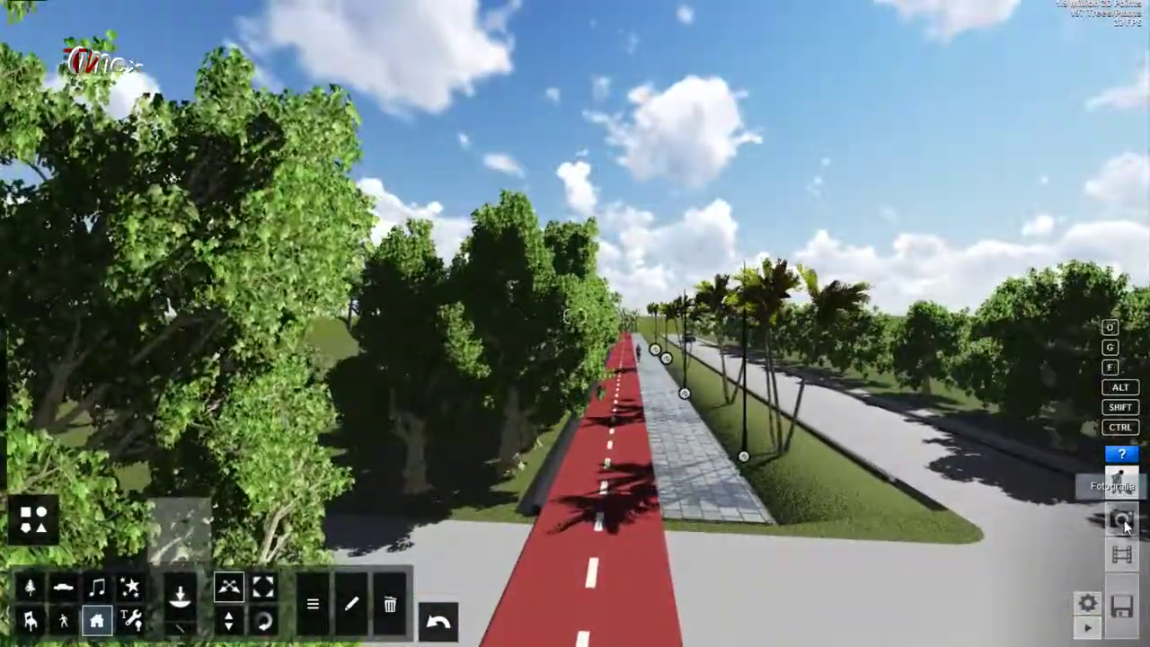
pyautogui.click(1118, 521)
pyautogui.click(1128, 607)
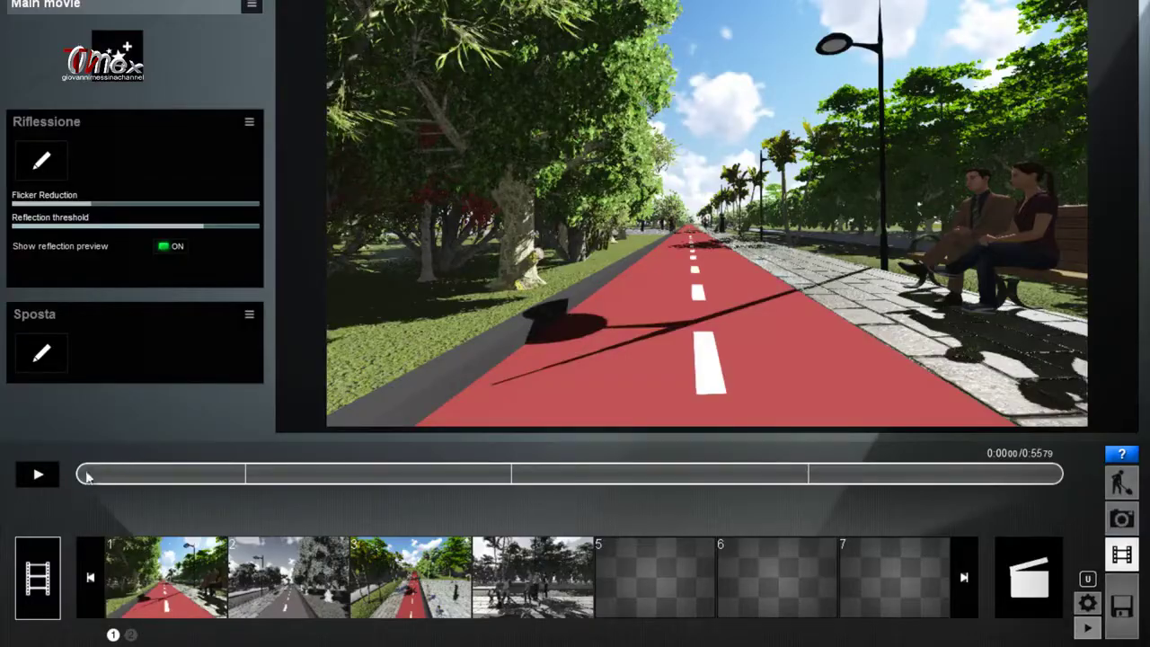
# Step: Scrub the movie timeline forward past 0:15, then back, to preview all four clips
pyautogui.moveTo(108, 480); pyautogui.dragTo(294, 480)
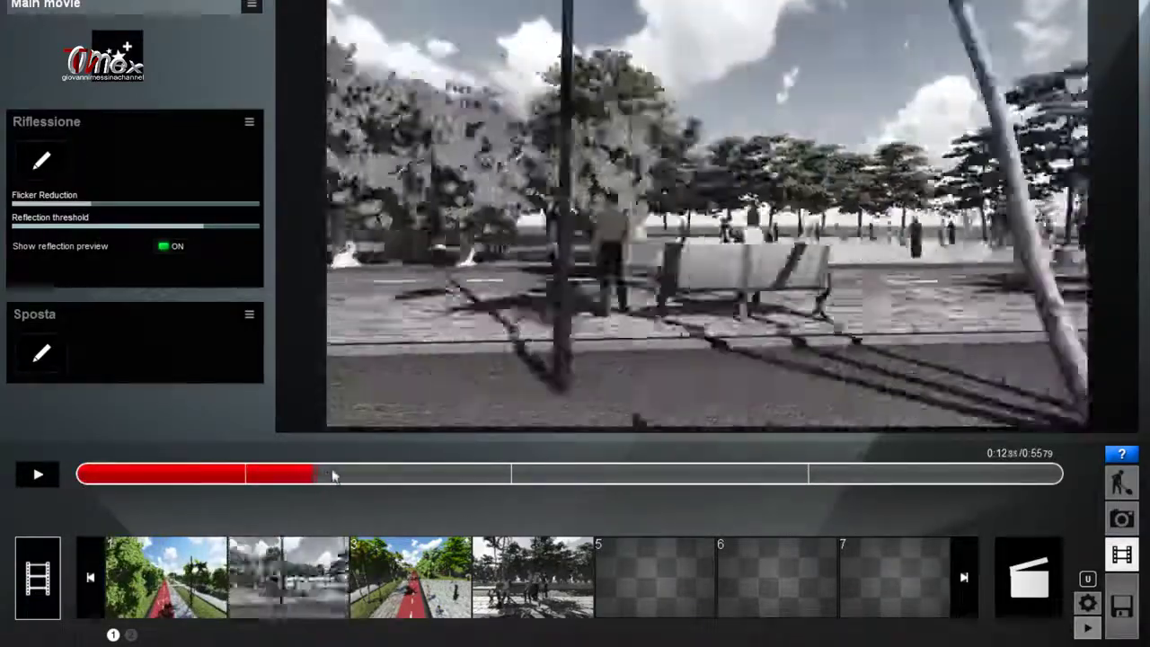
pyautogui.moveTo(294, 481); pyautogui.dragTo(1045, 476)
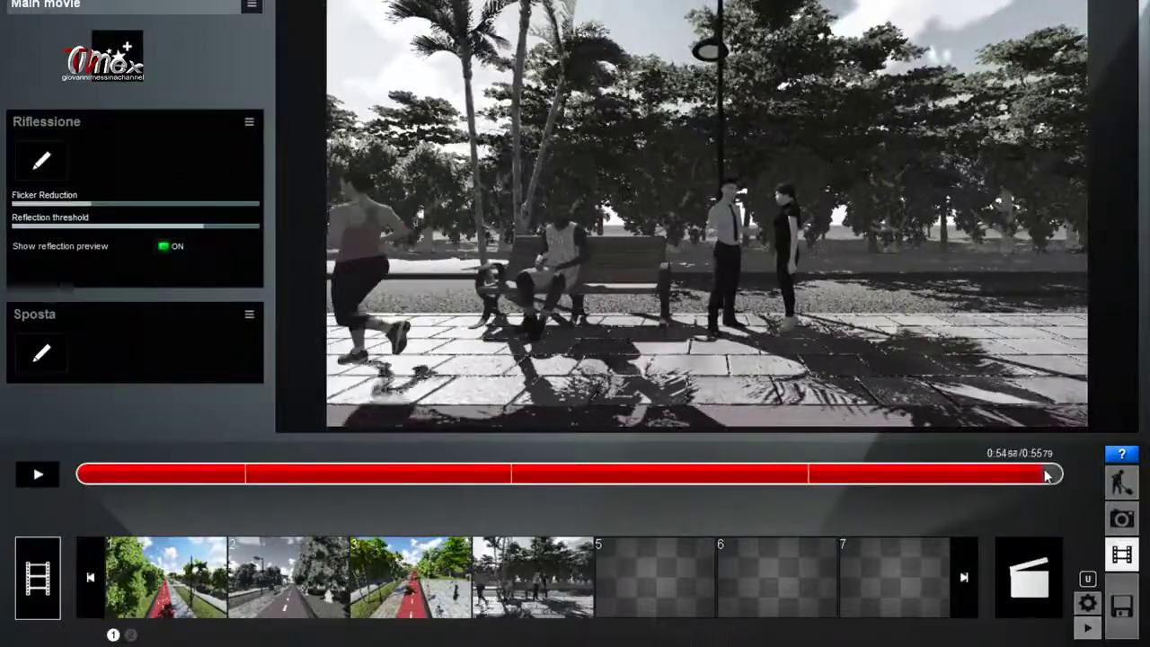
pyautogui.moveTo(966, 476)
pyautogui.mouseDown()
pyautogui.moveTo(611, 500)
pyautogui.moveTo(87, 492)
pyautogui.mouseUp()
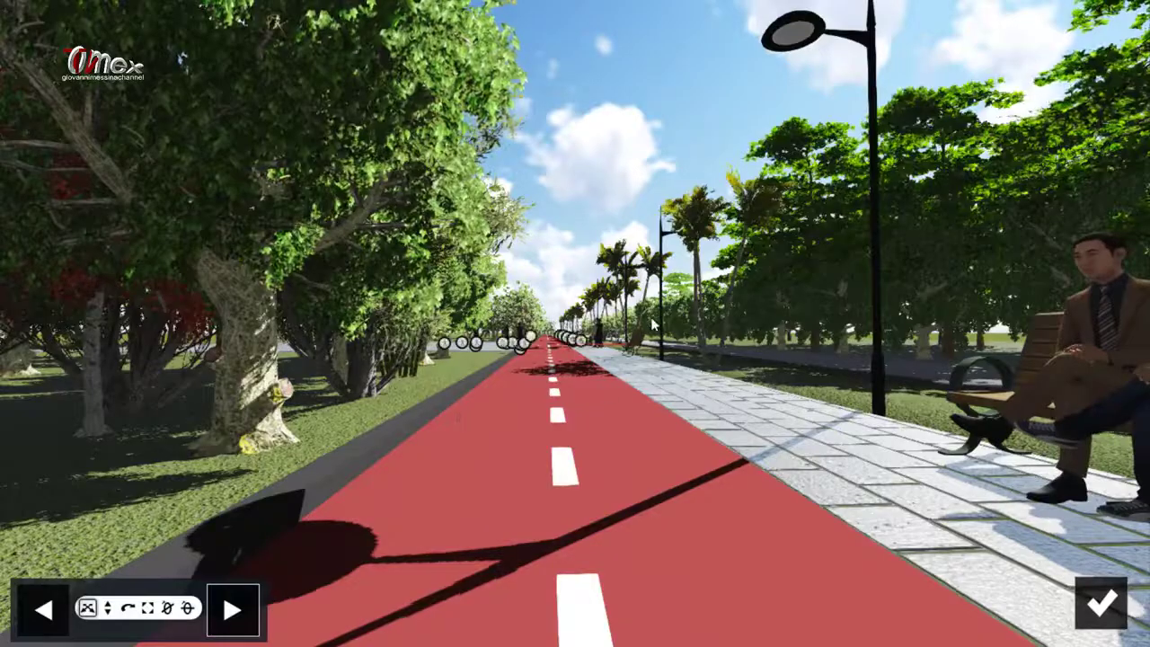
# Step: Move the view over the road and select the car
pyautogui.press('w')
pyautogui.press('d')
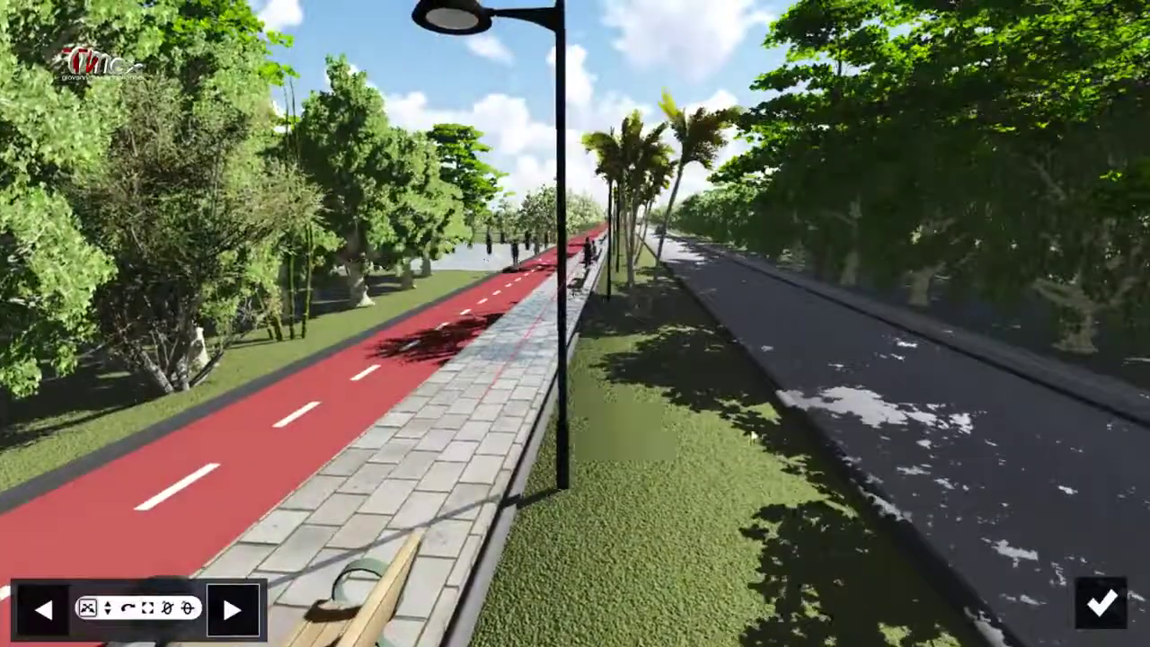
pyautogui.press('d')
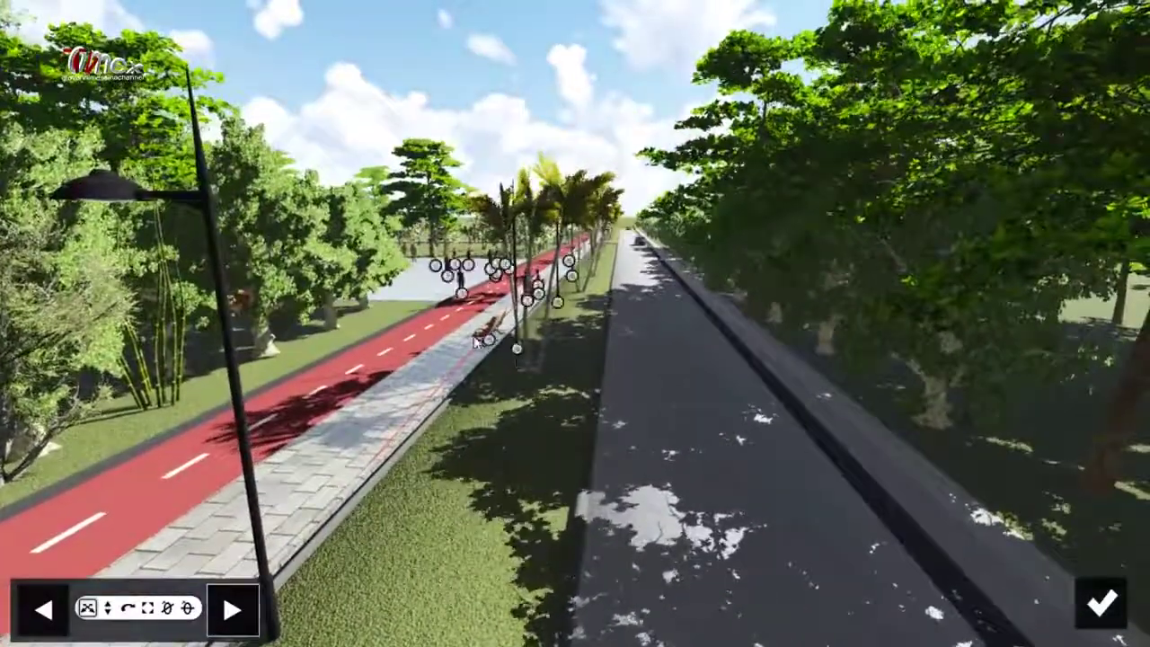
pyautogui.moveTo(378, 297); pyautogui.dragTo(501, 337, button='right')
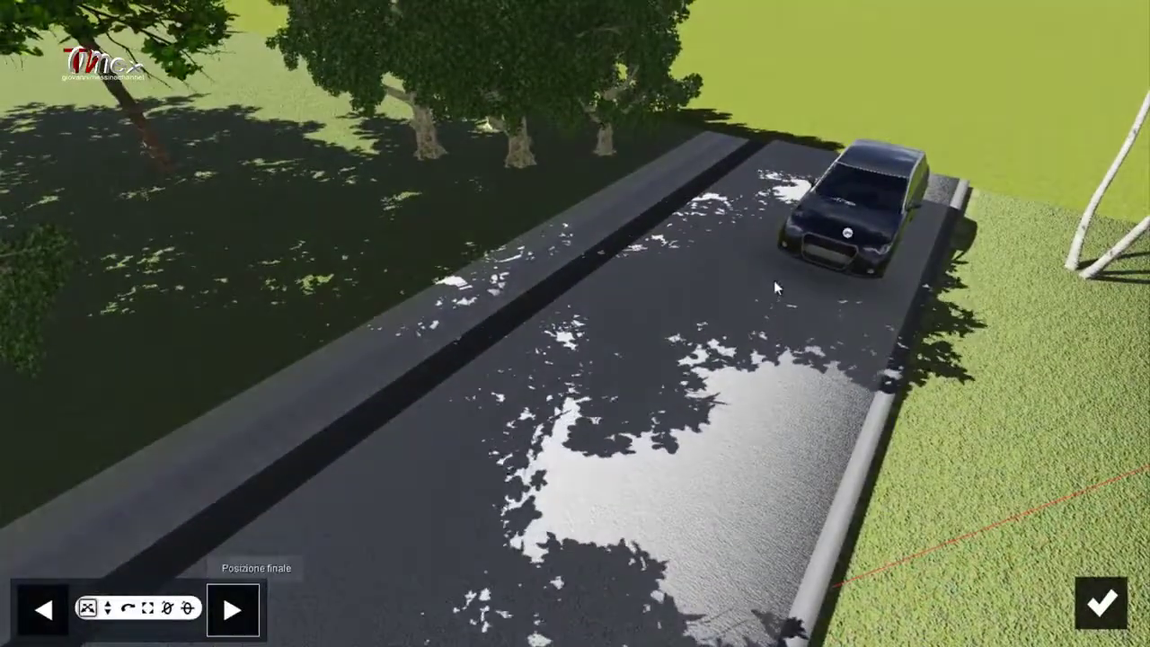
pyautogui.click(849, 239)
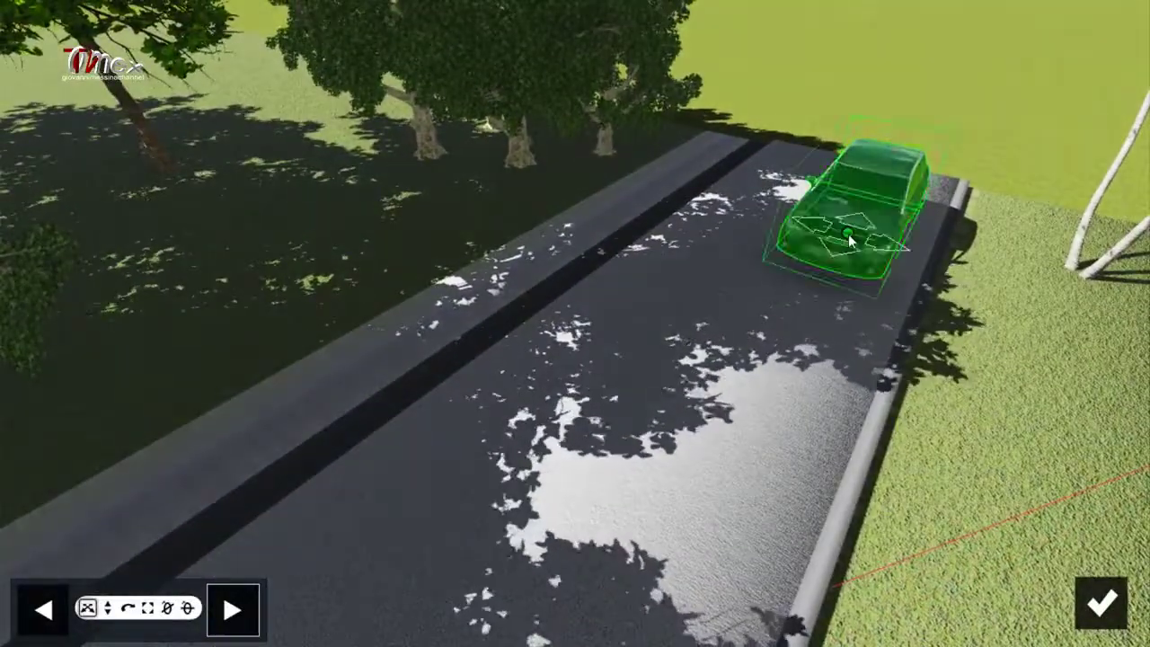
# Step: Switch to the car's Sposta end position and drag the car up the road
pyautogui.click(27, 590)
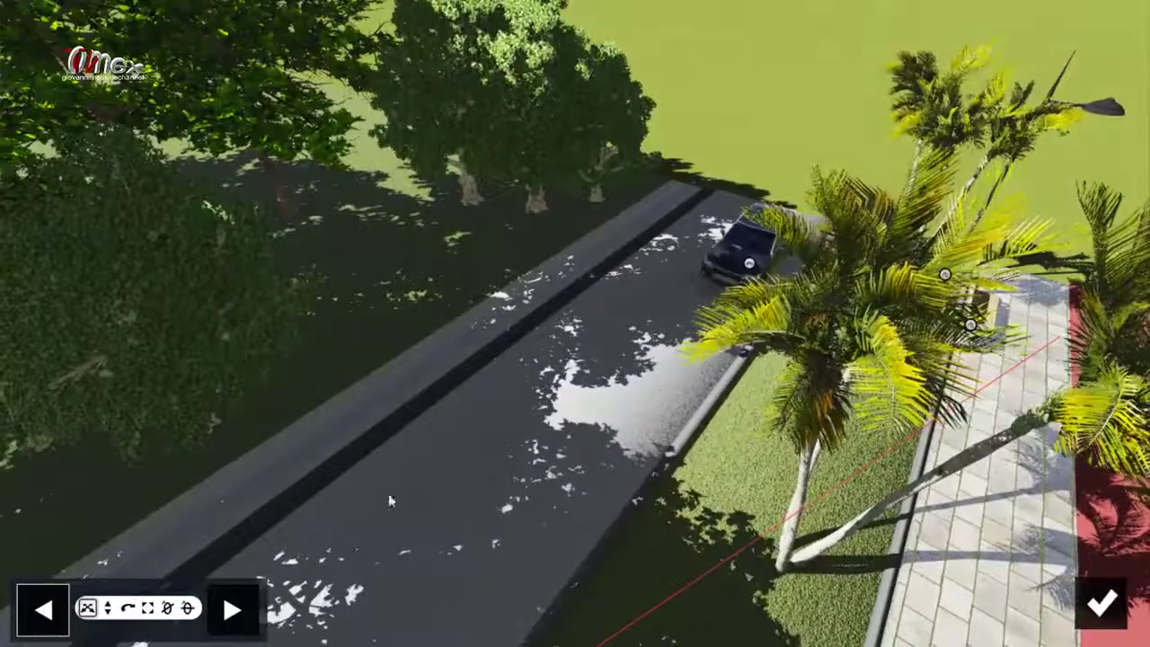
pyautogui.click(241, 622)
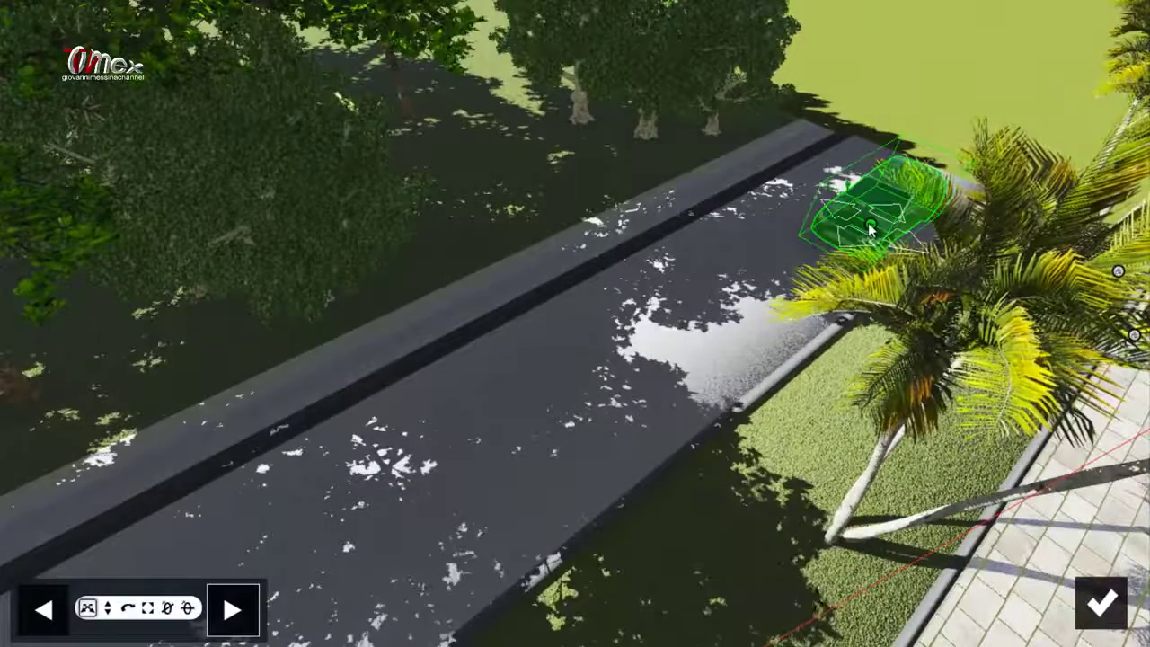
pyautogui.moveTo(863, 226); pyautogui.dragTo(713, 256)
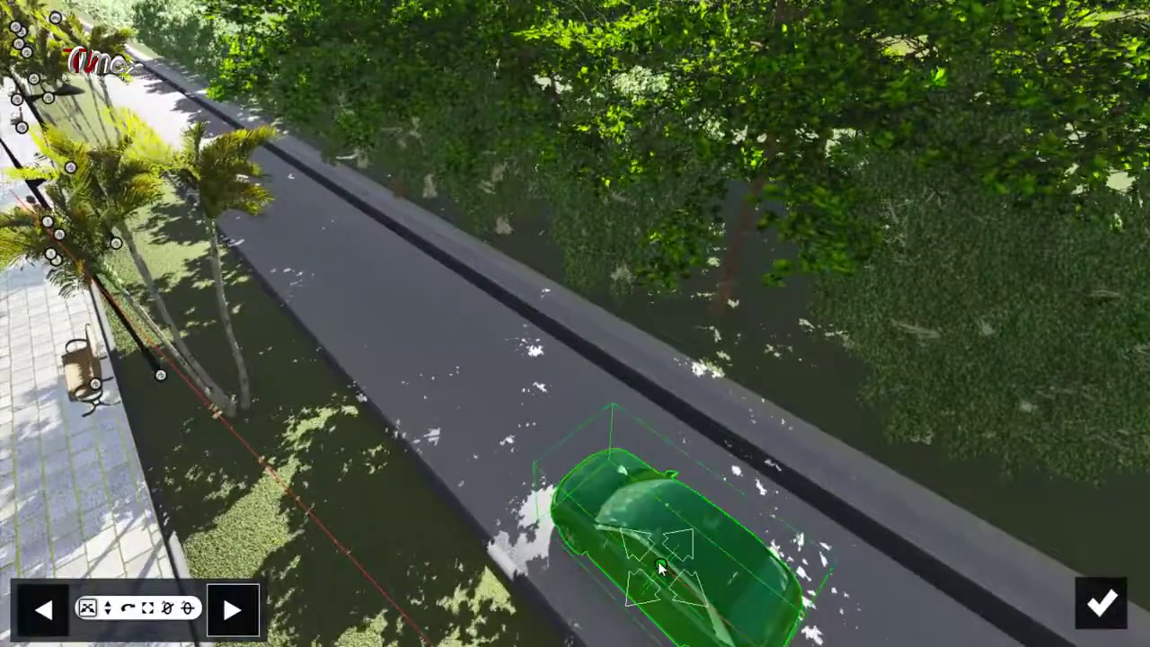
pyautogui.moveTo(616, 539); pyautogui.dragTo(134, 104)
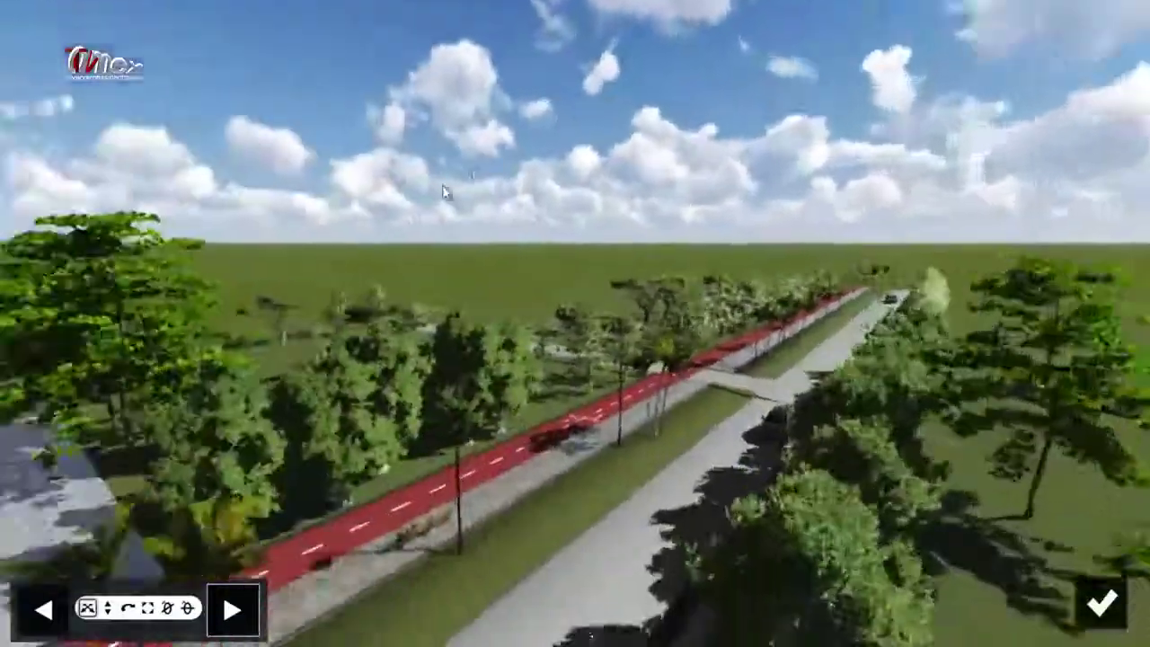
# Step: Move the car about 17.32 farther along the road past the parked car, then confirm
pyautogui.click(539, 437)
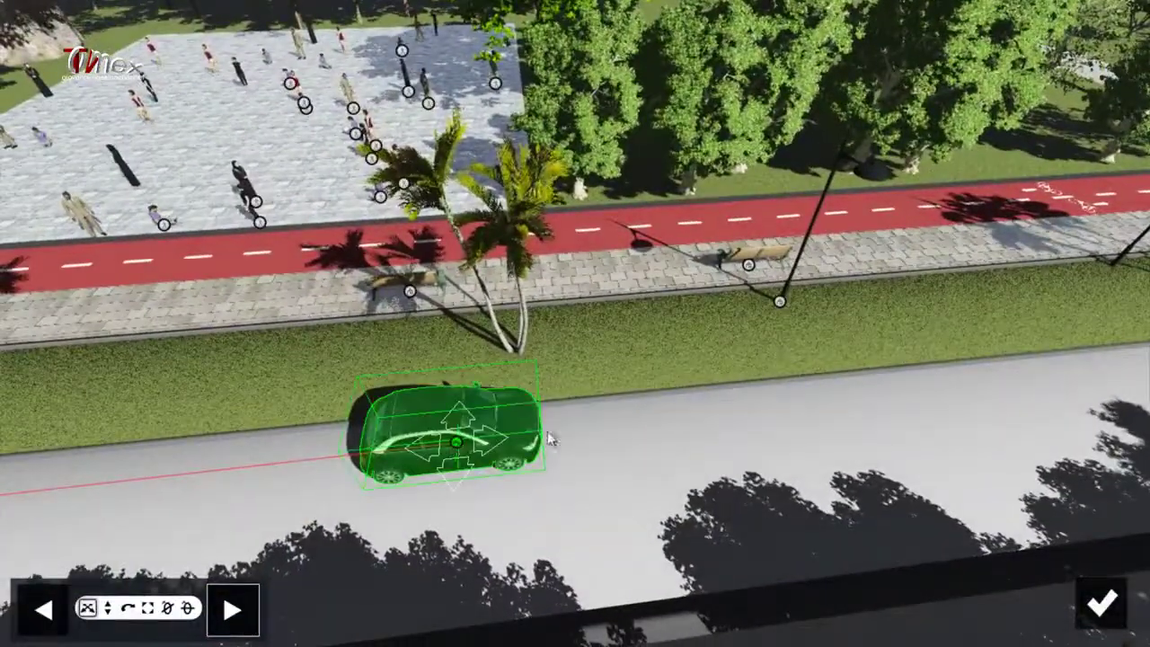
pyautogui.moveTo(550, 437); pyautogui.dragTo(1114, 377)
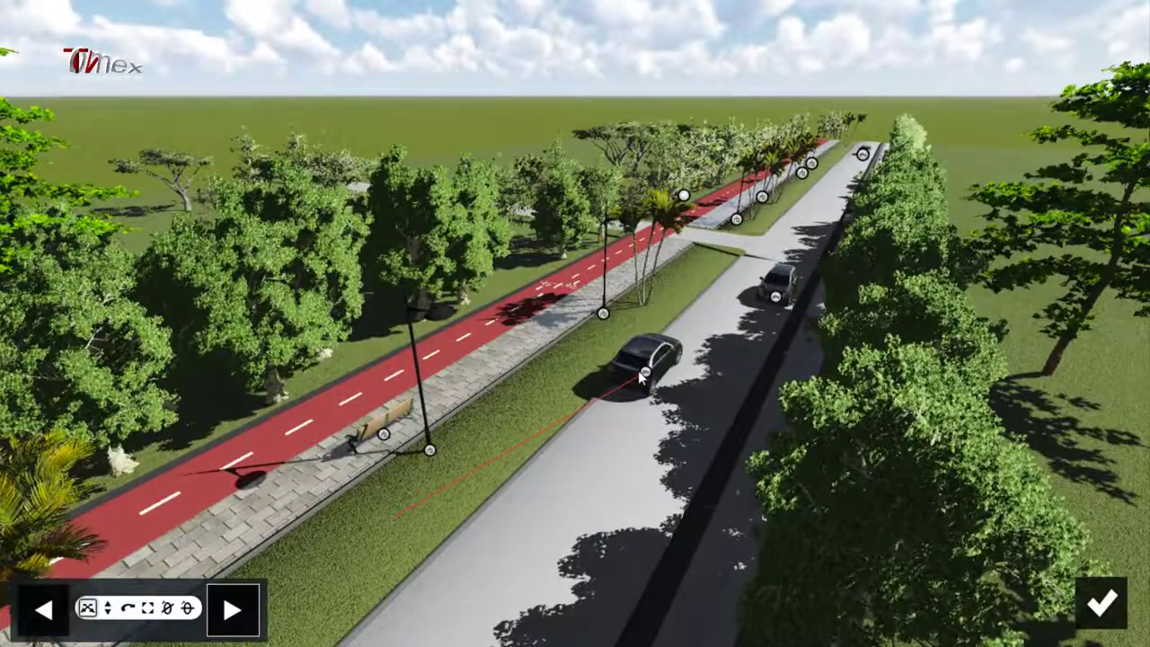
pyautogui.moveTo(653, 379); pyautogui.dragTo(773, 261)
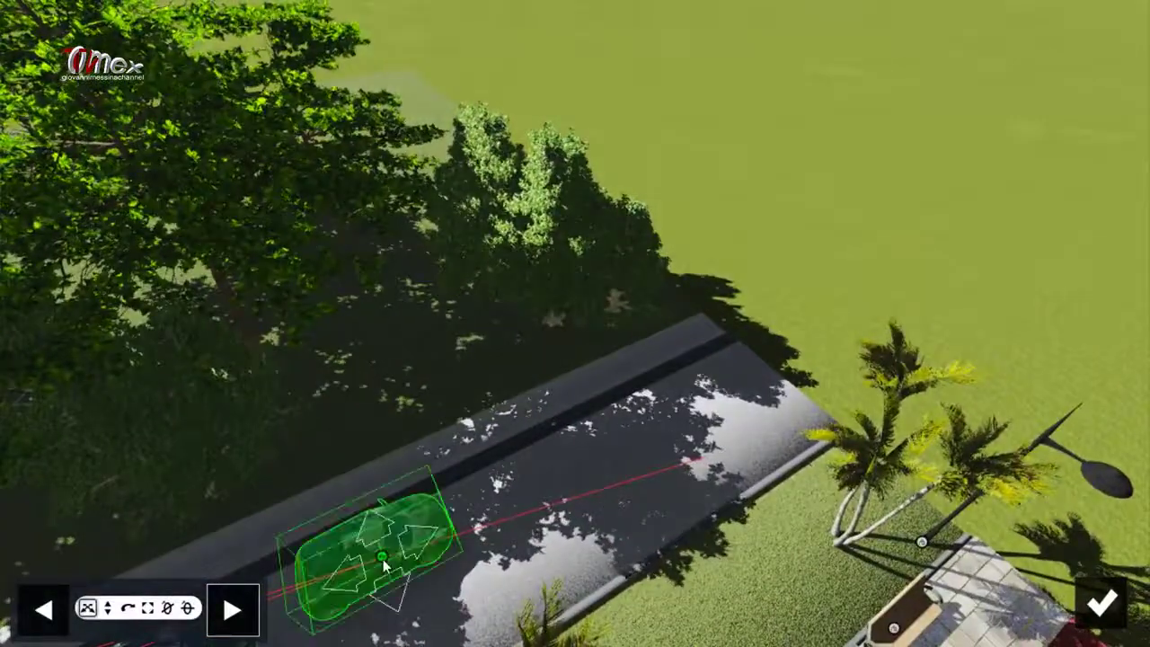
pyautogui.moveTo(435, 528)
pyautogui.mouseDown()
pyautogui.moveTo(692, 418)
pyautogui.moveTo(723, 382)
pyautogui.mouseUp()
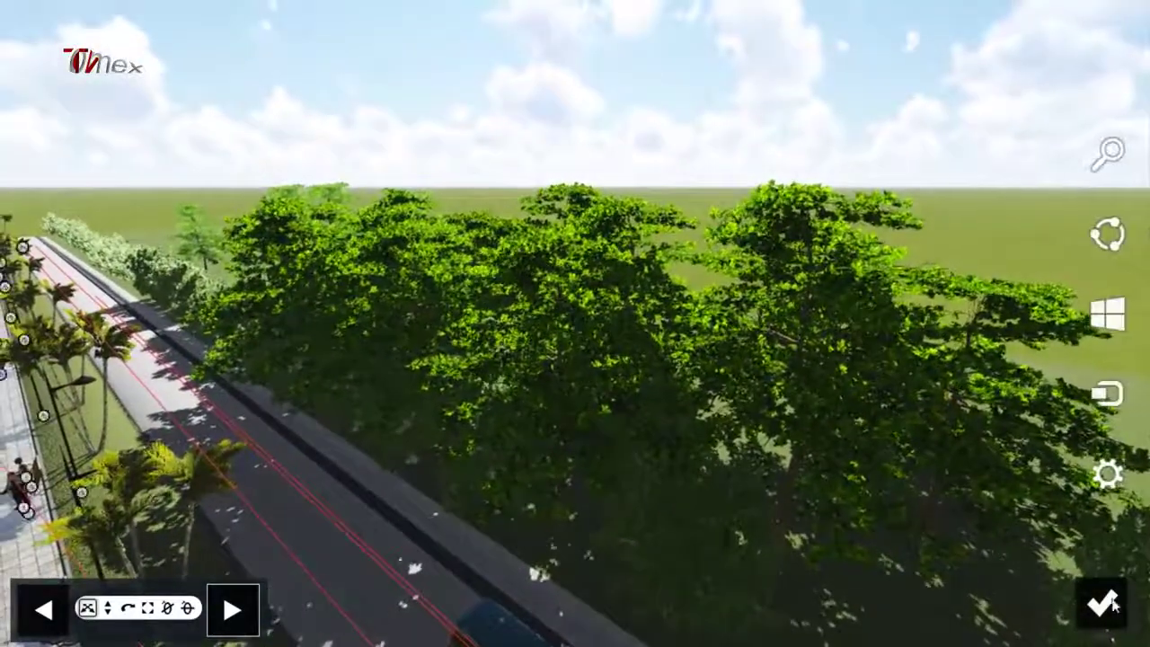
pyautogui.click(1101, 603)
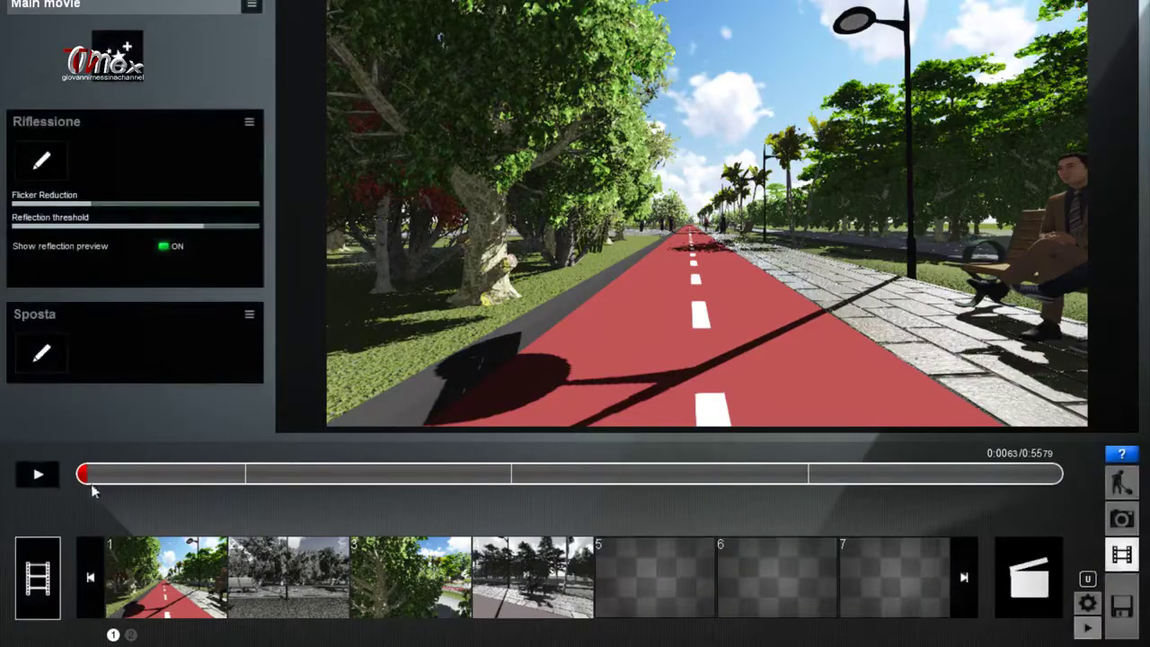
pyautogui.moveTo(90, 476); pyautogui.dragTo(177, 485)
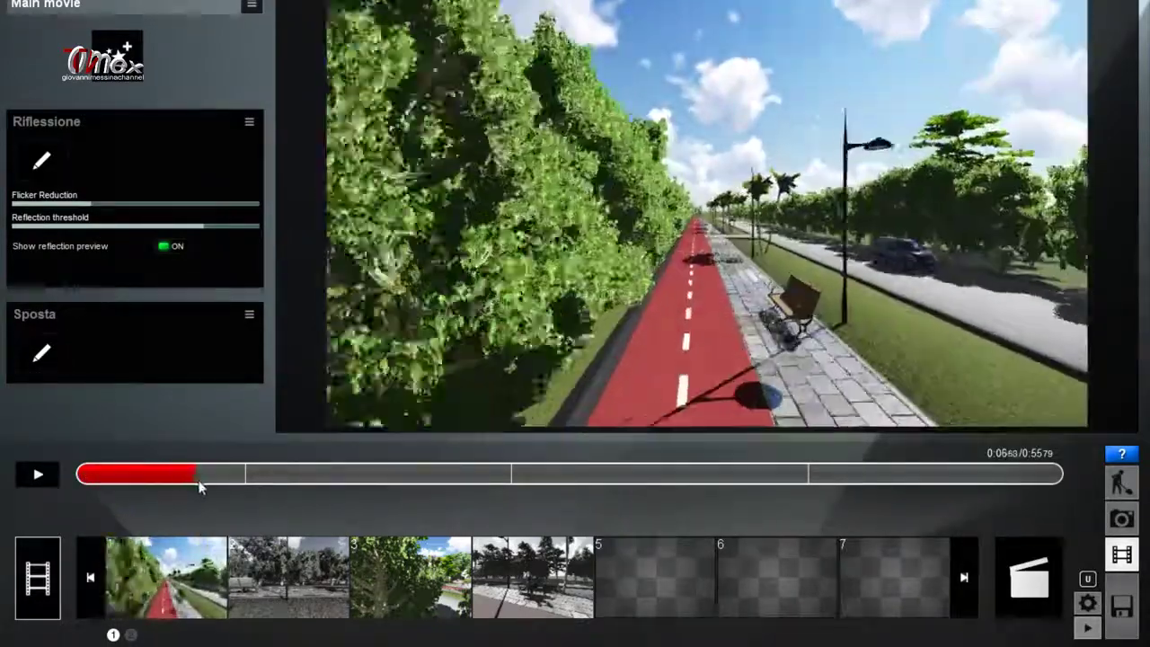
pyautogui.moveTo(176, 485)
pyautogui.mouseDown()
pyautogui.moveTo(341, 500)
pyautogui.moveTo(495, 547)
pyautogui.moveTo(503, 534)
pyautogui.moveTo(643, 573)
pyautogui.mouseUp()
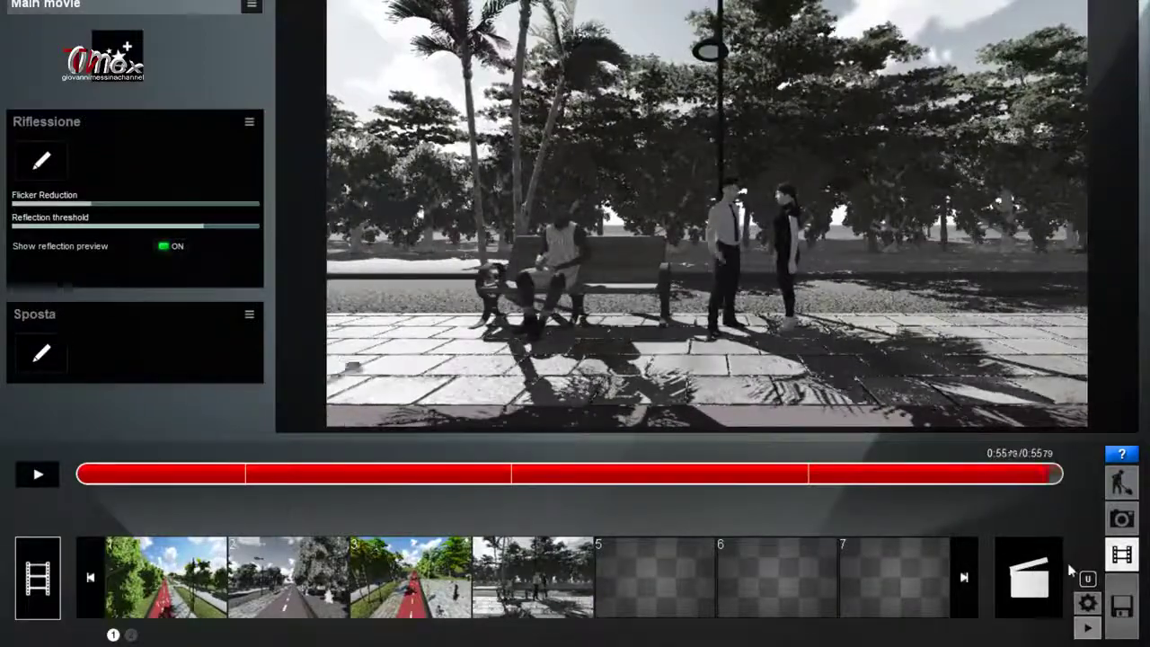
pyautogui.moveTo(905, 564); pyautogui.dragTo(178, 545)
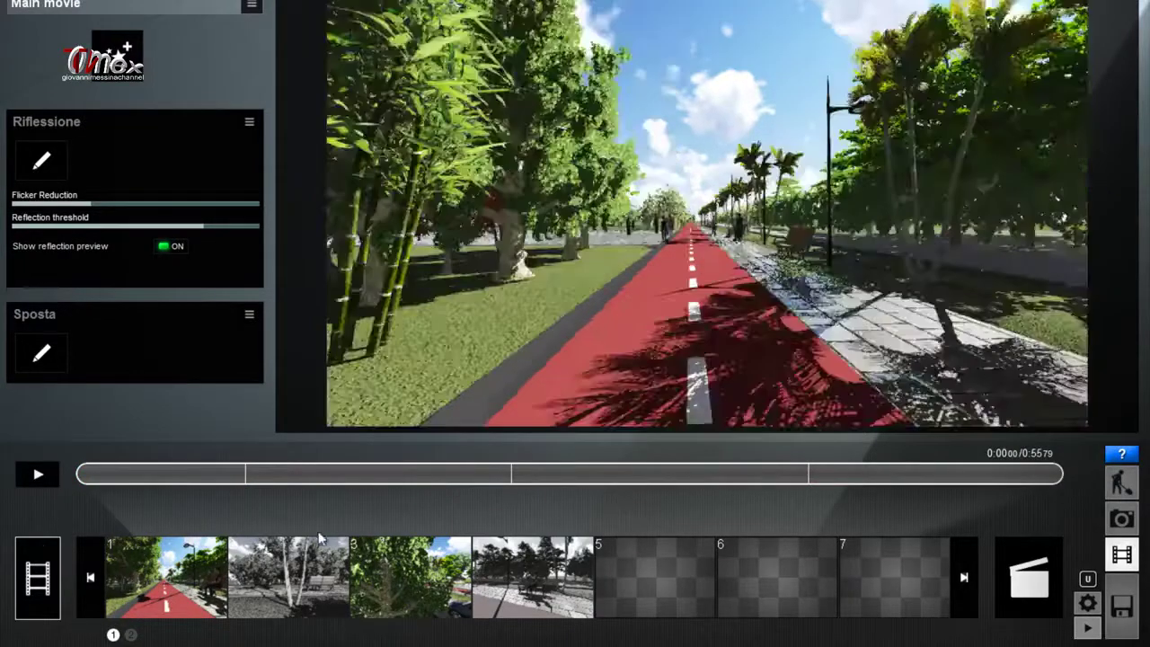
pyautogui.moveTo(320, 537); pyautogui.dragTo(70, 532)
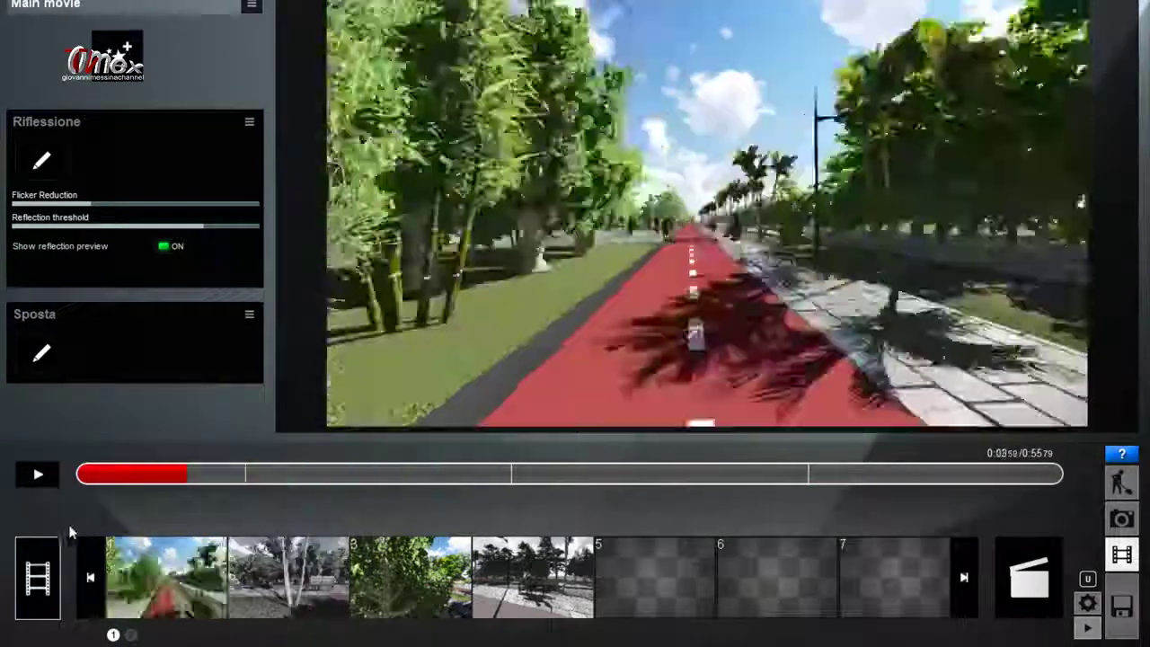
pyautogui.moveTo(410, 530); pyautogui.dragTo(672, 532)
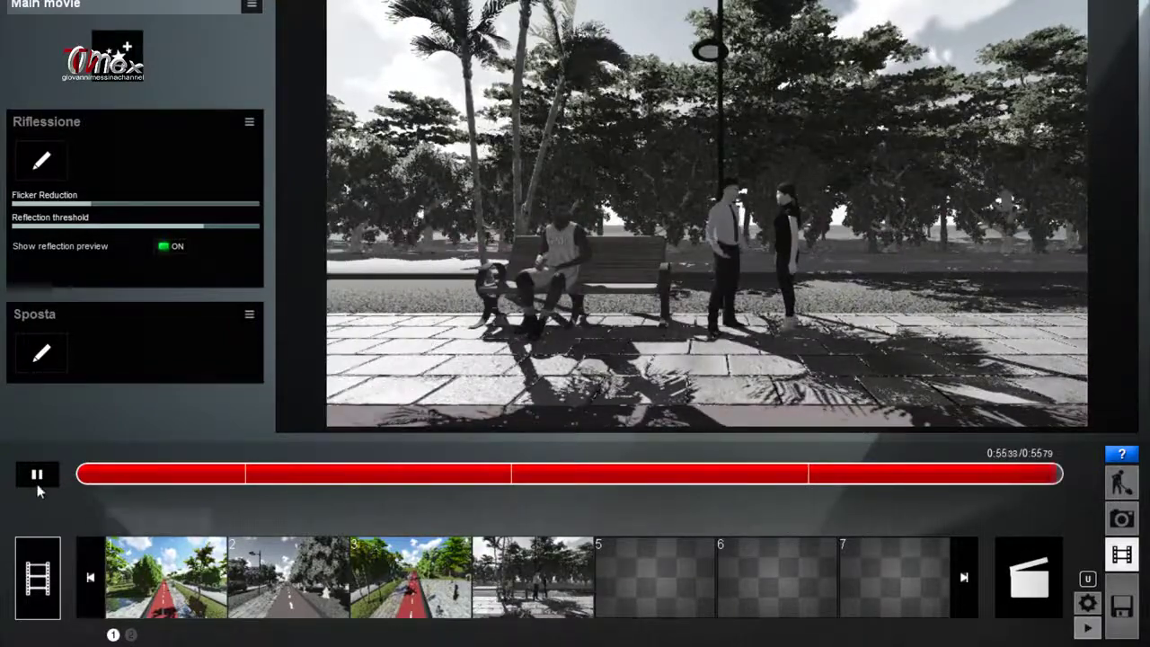
pyautogui.click(36, 360)
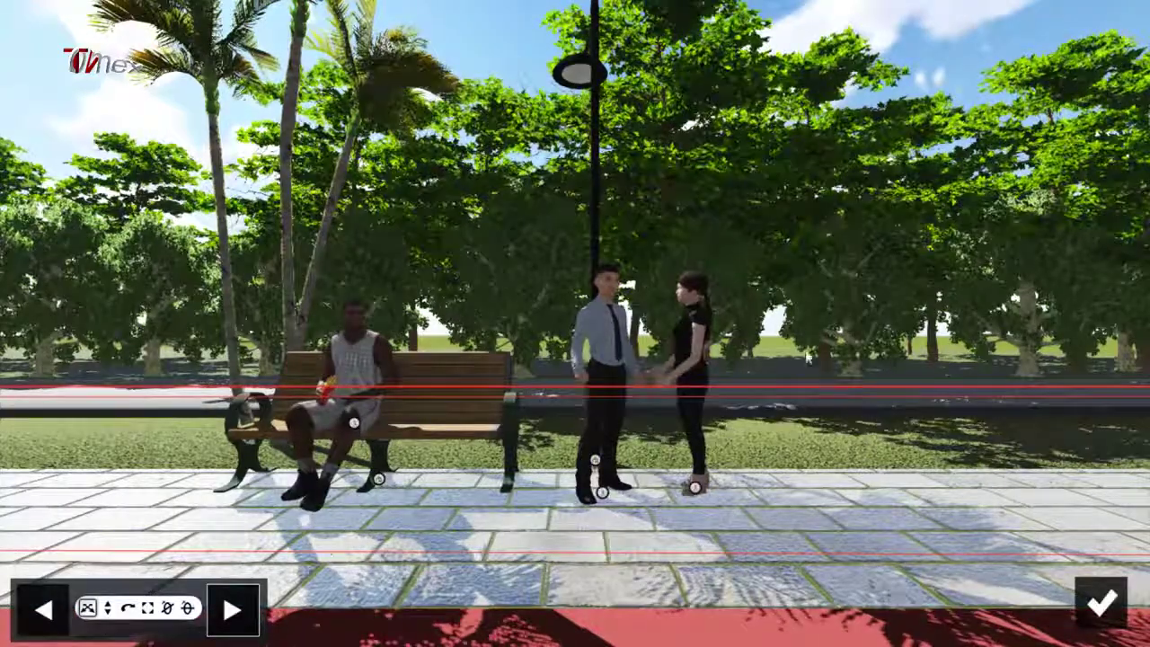
pyautogui.moveTo(529, 316); pyautogui.dragTo(500, 374)
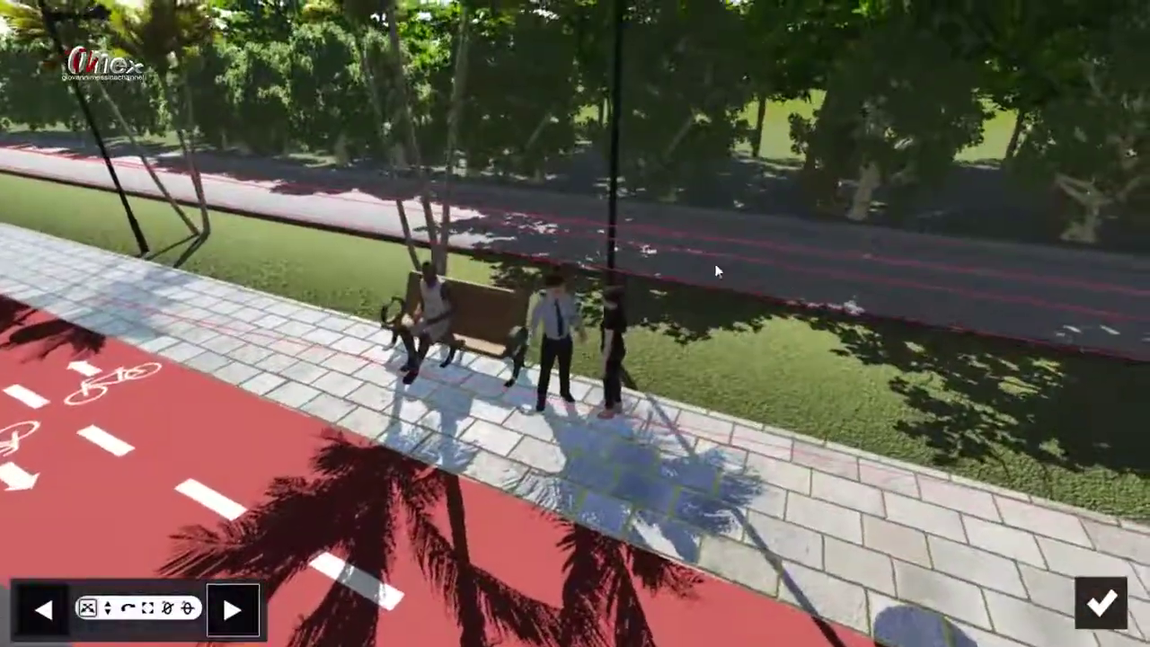
pyautogui.moveTo(714, 263); pyautogui.dragTo(700, 274)
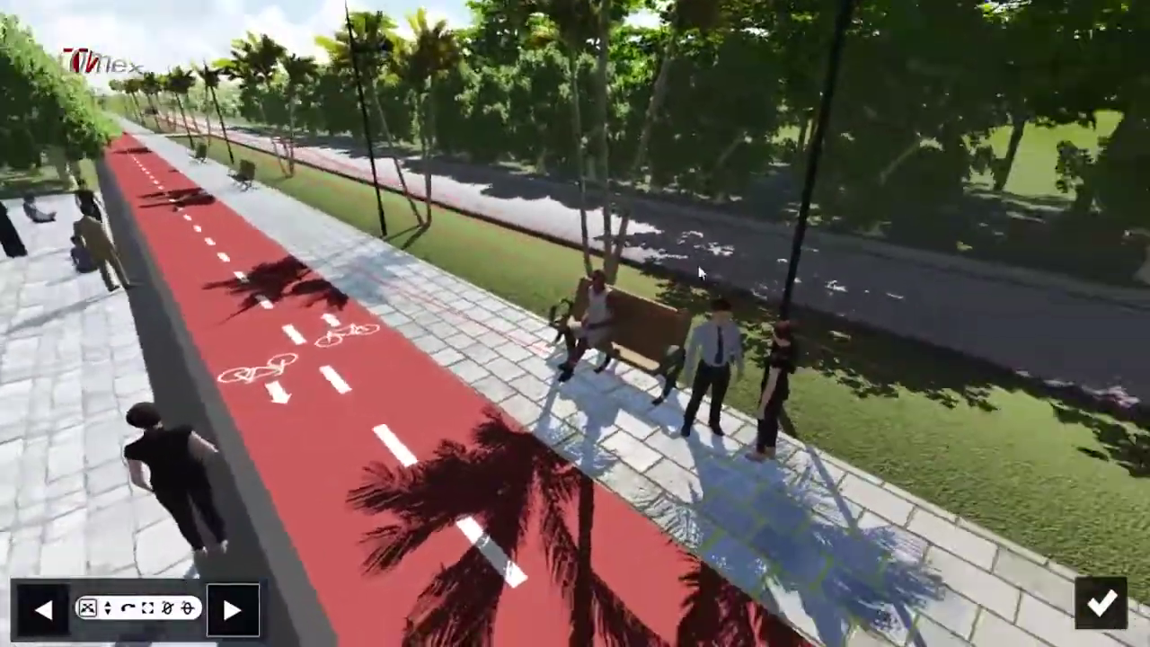
pyautogui.moveTo(700, 274); pyautogui.dragTo(692, 264, button='right')
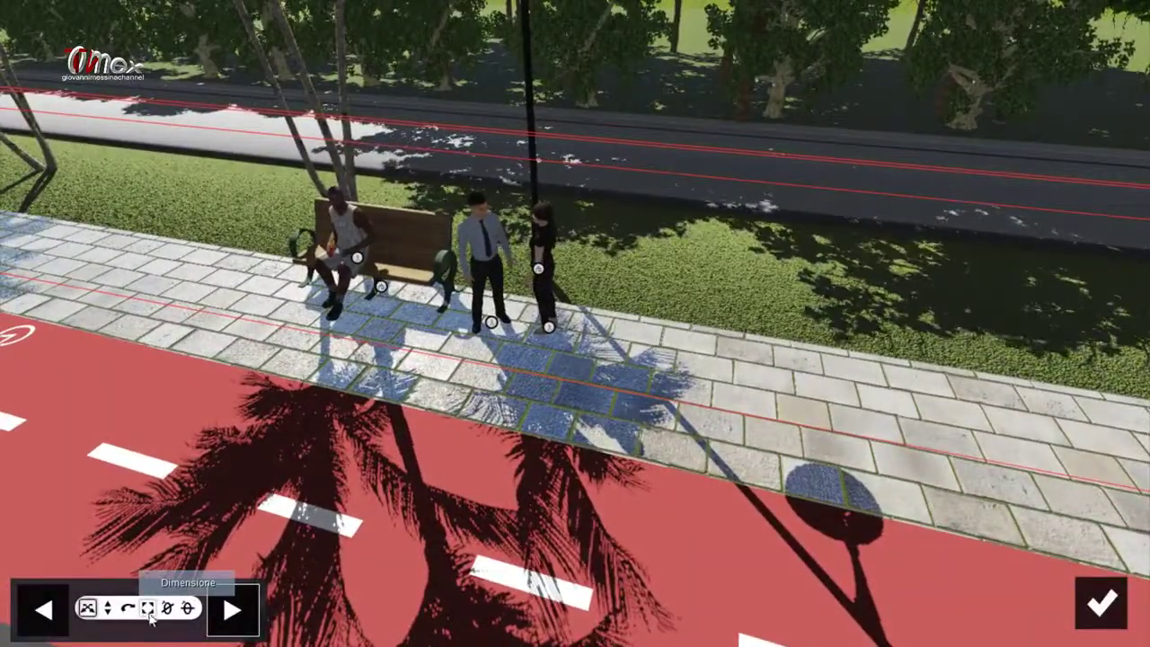
pyautogui.click(1100, 604)
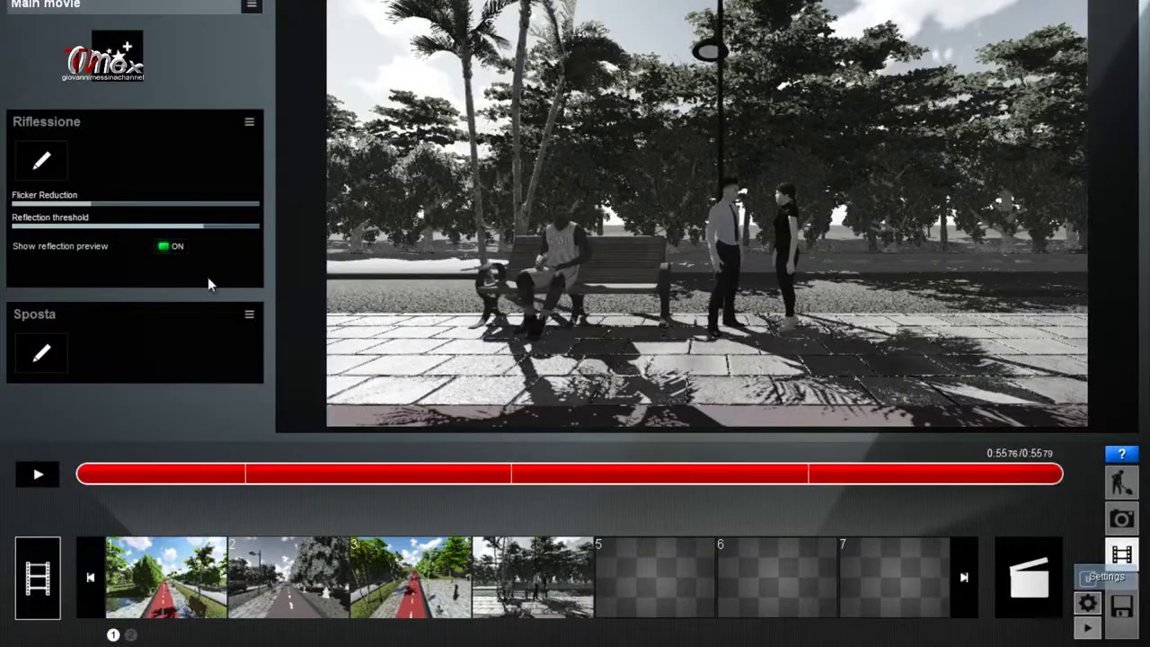